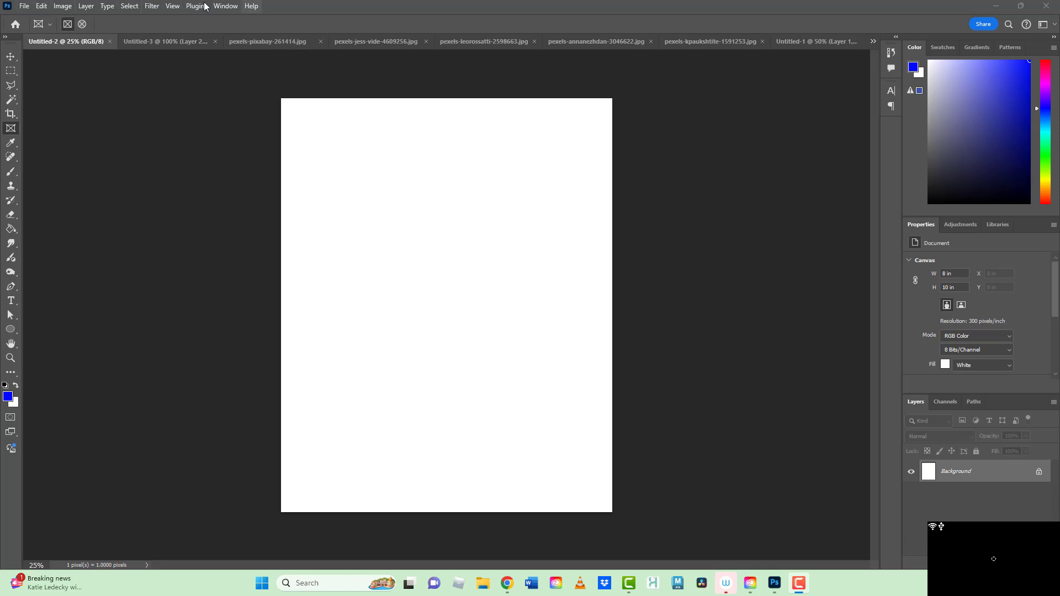
Show the rulers and add a new blank layer above the background
click(173, 6)
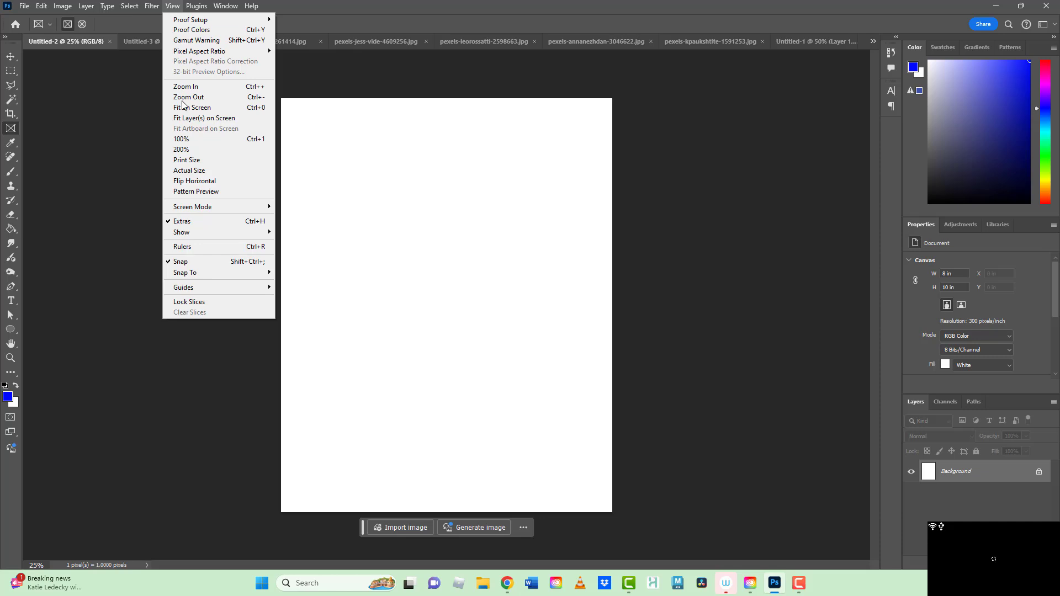
click(193, 249)
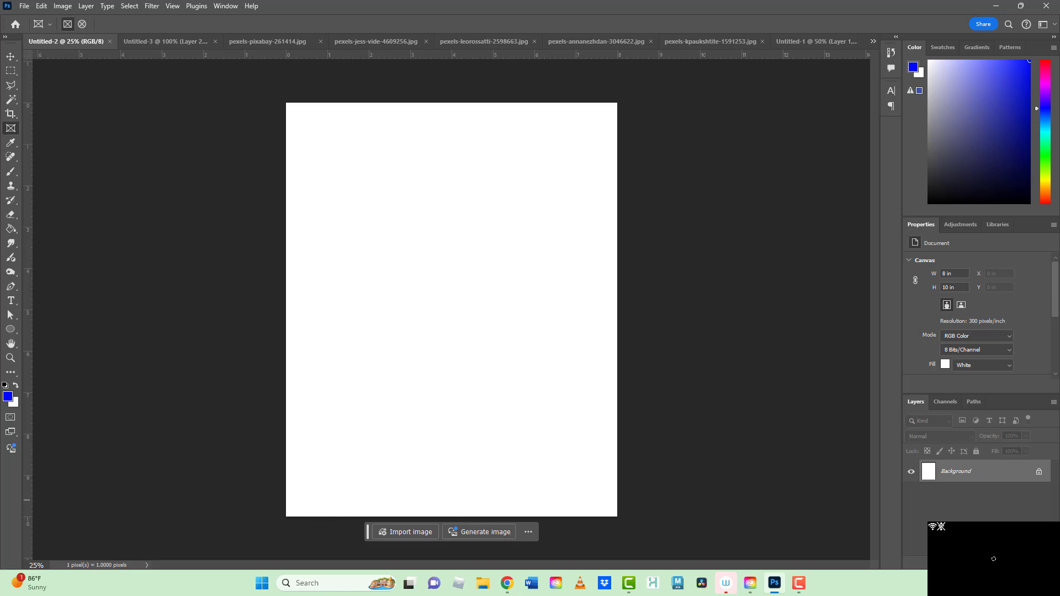
key(ctrl+shift+alt+n)
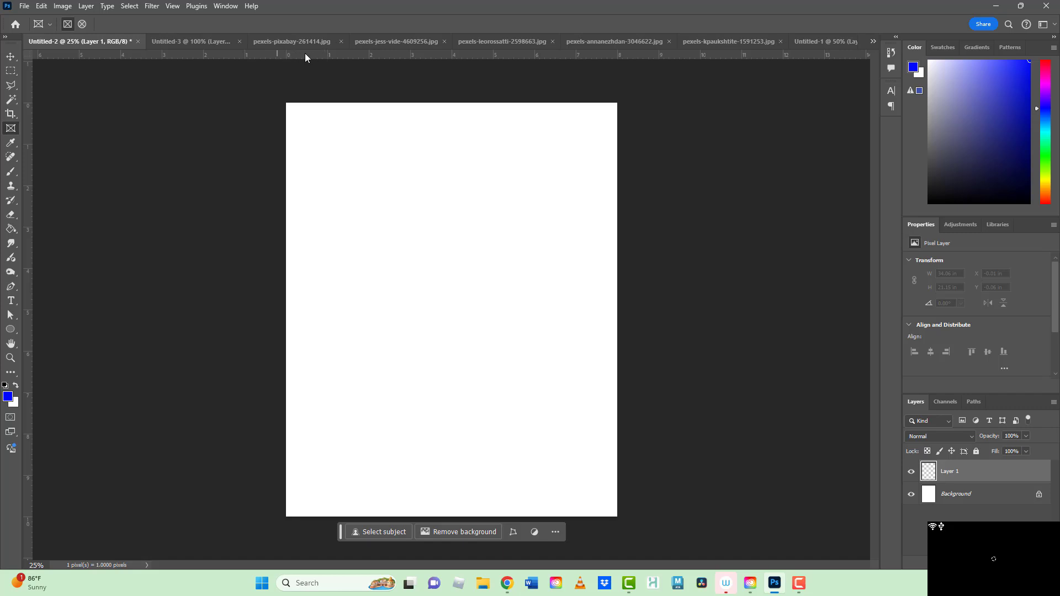
Place a horizontal guide at 5 in and a vertical guide along the middle of the canvas so they cross at its centre
drag(304, 53, 374, 313)
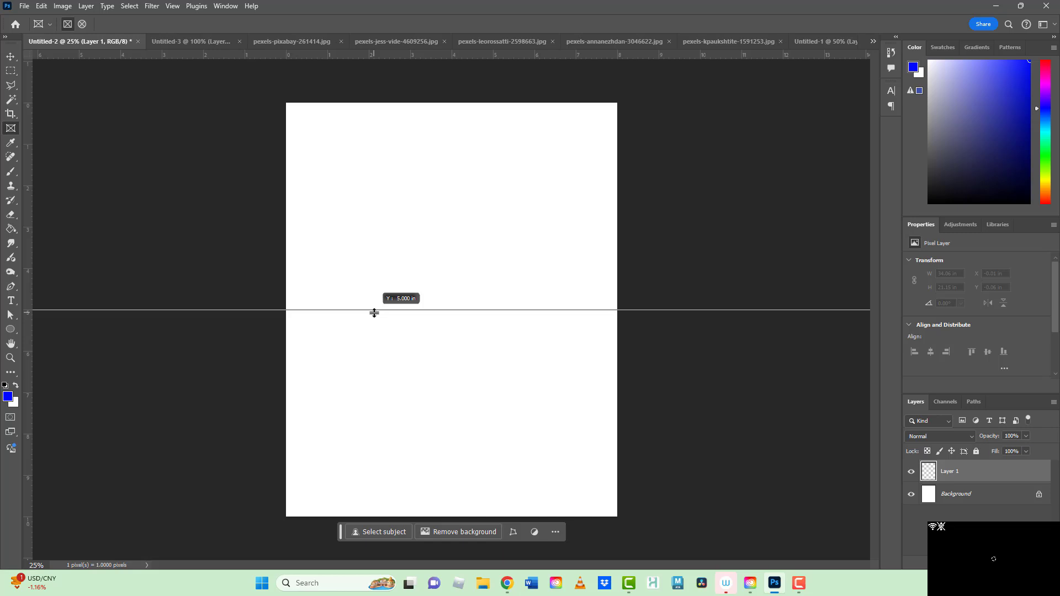
drag(375, 314, 373, 311)
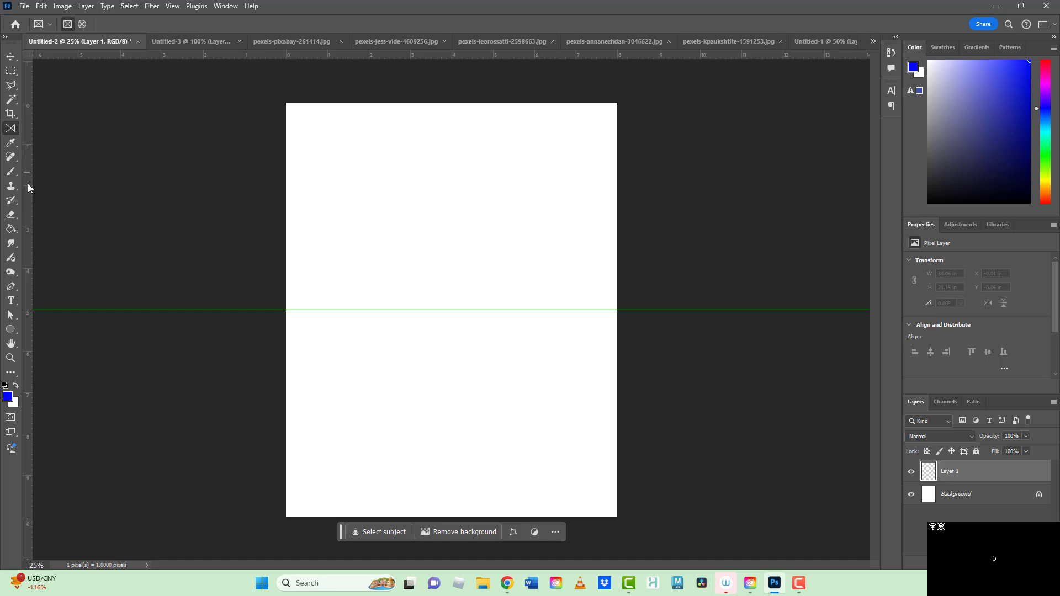
drag(28, 178, 450, 207)
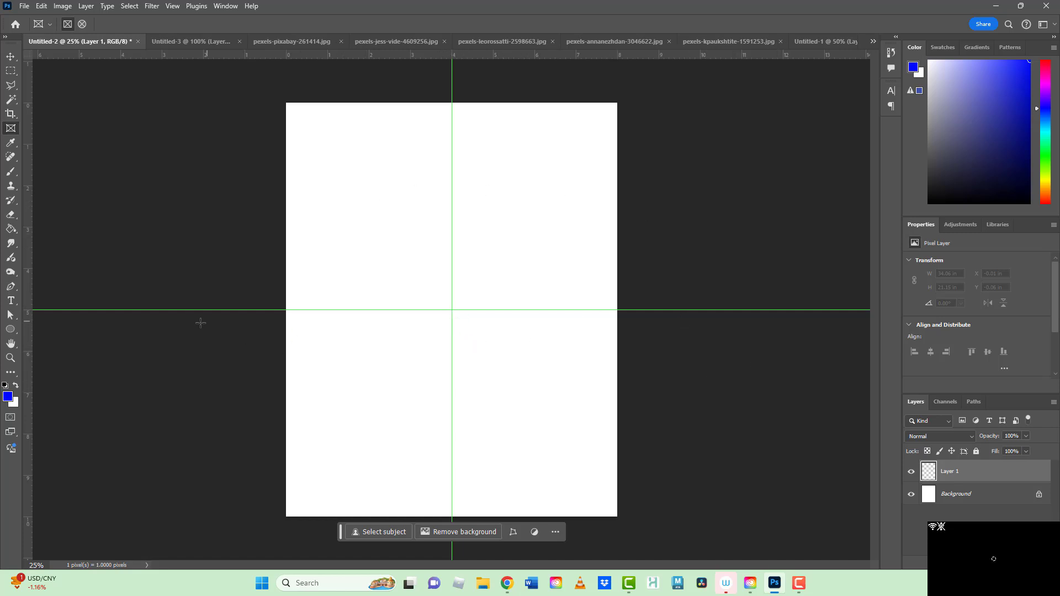
Move the horizontal guide up to about 1.9 in with the Move tool and return it to the canvas centre
click(11, 56)
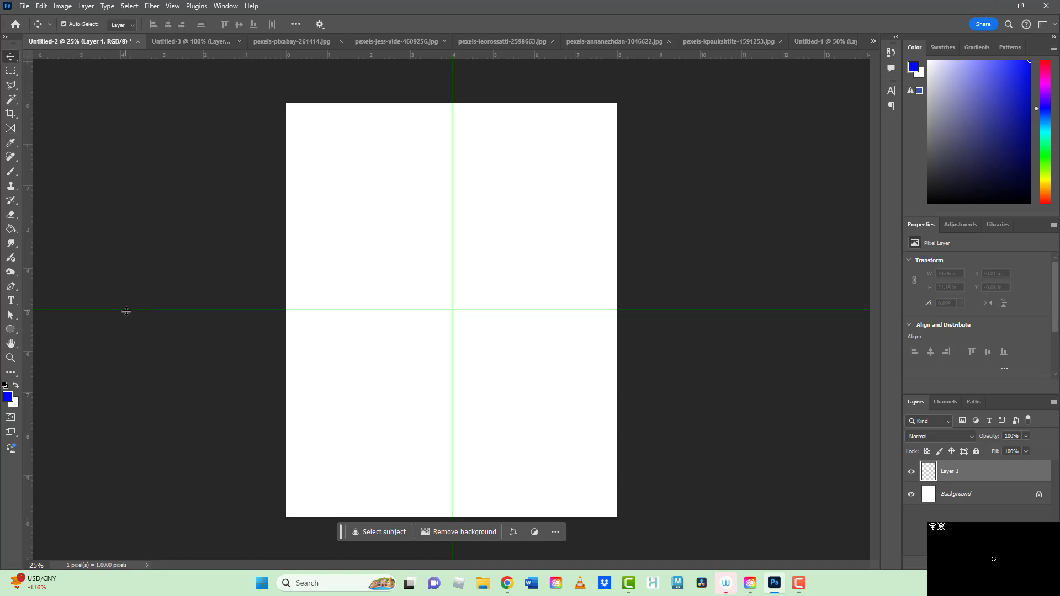
drag(126, 311, 131, 179)
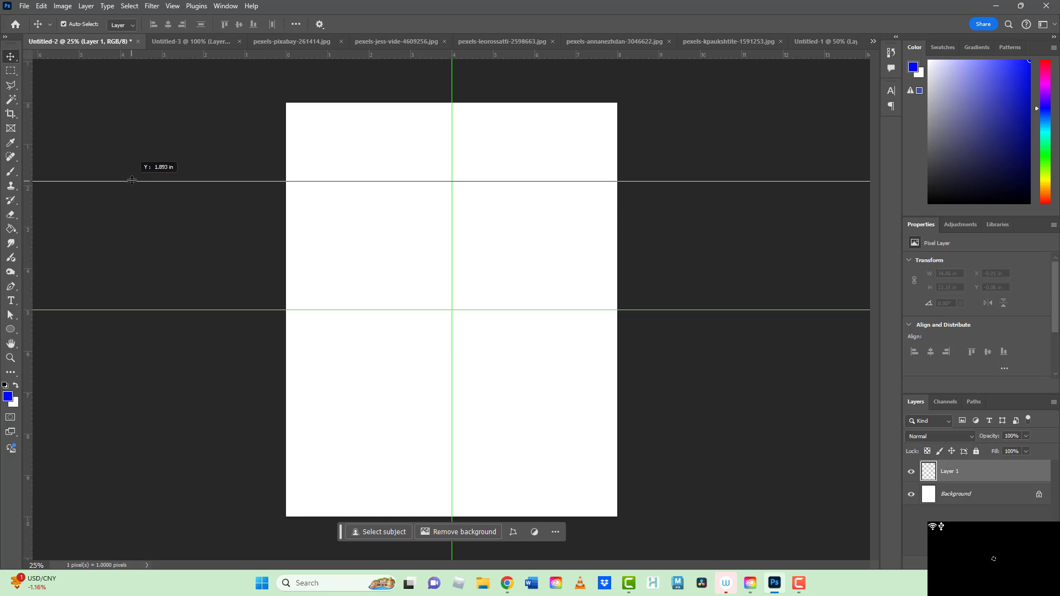
key(Escape)
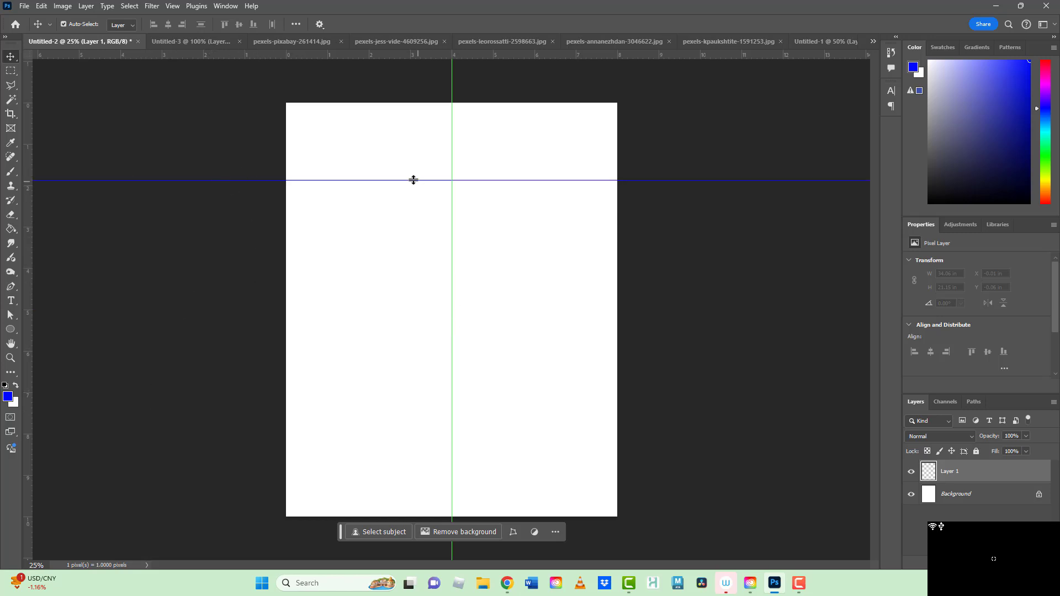
drag(409, 181, 412, 309)
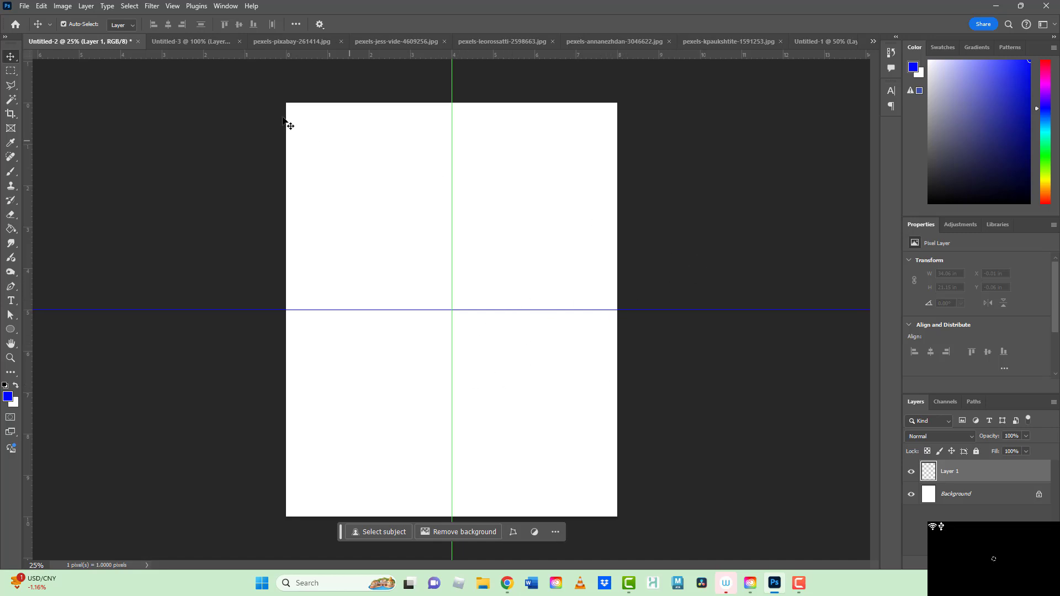
Clear all guides and place a new horizontal and a new vertical guide crossing at the canvas centre
click(173, 6)
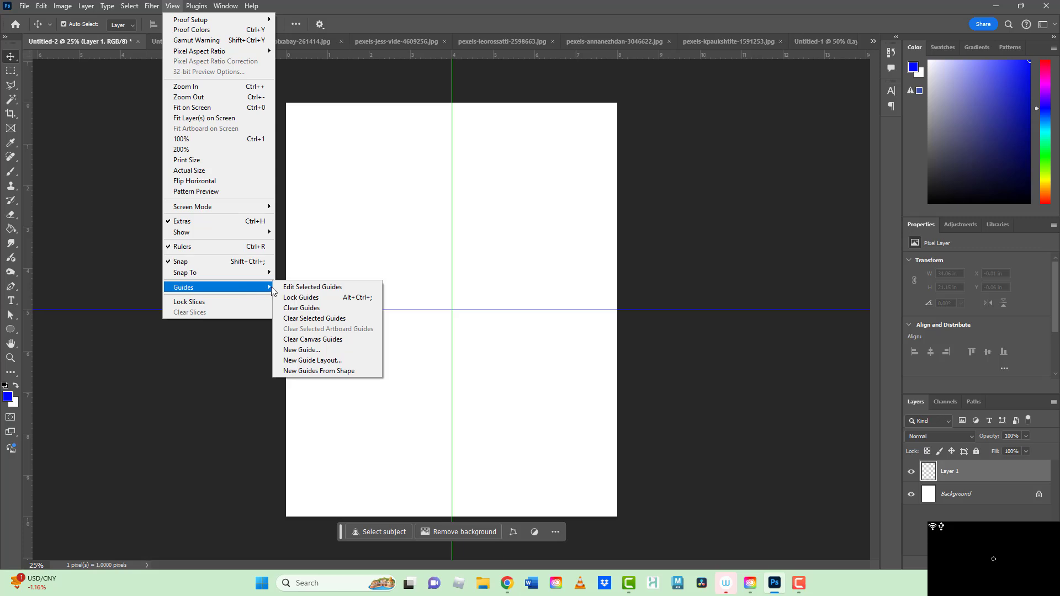
click(291, 310)
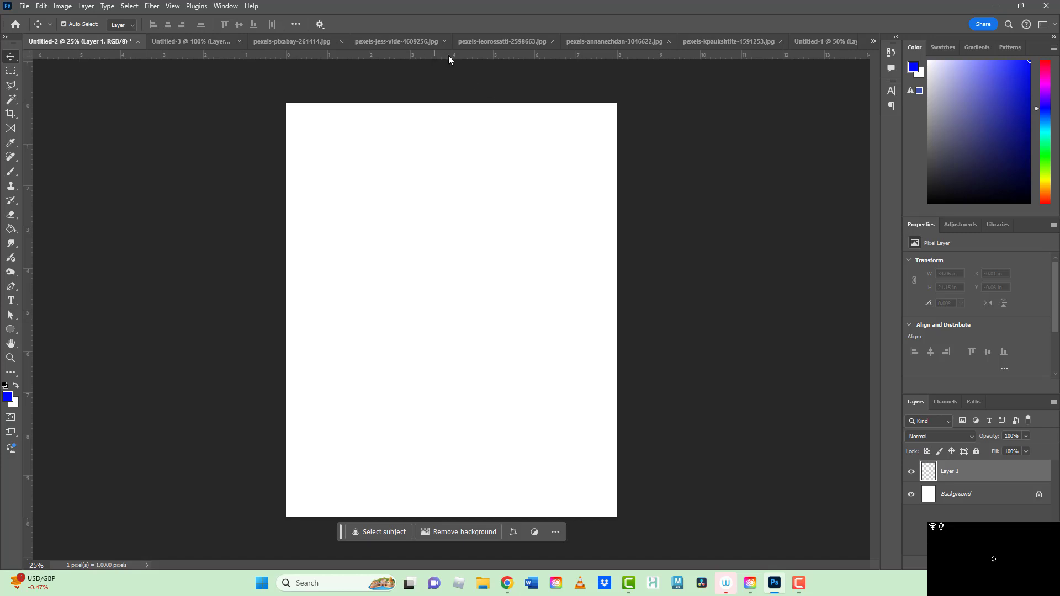
drag(466, 53, 471, 310)
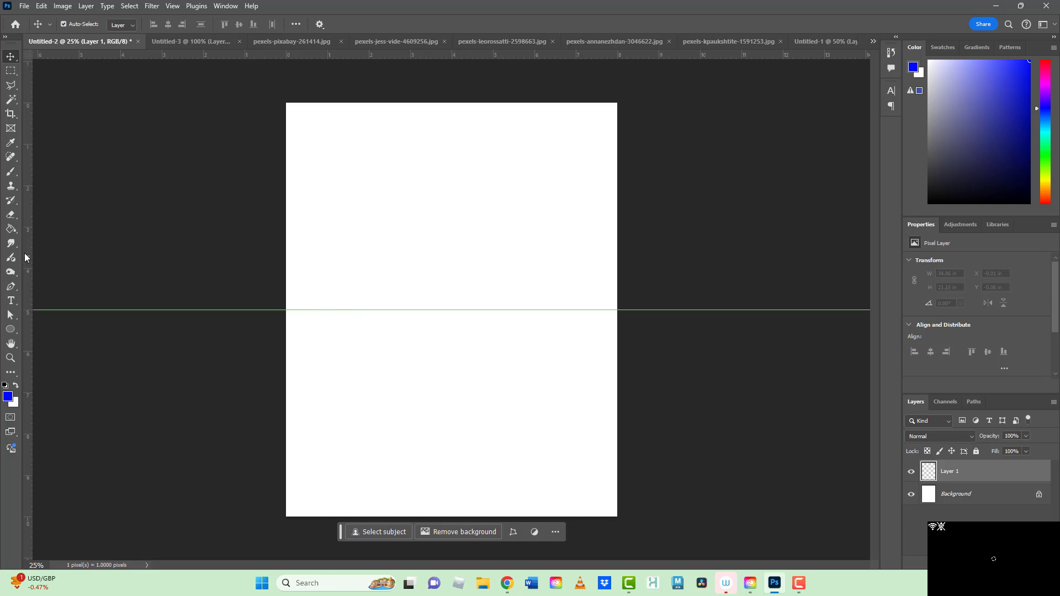
drag(27, 252, 452, 242)
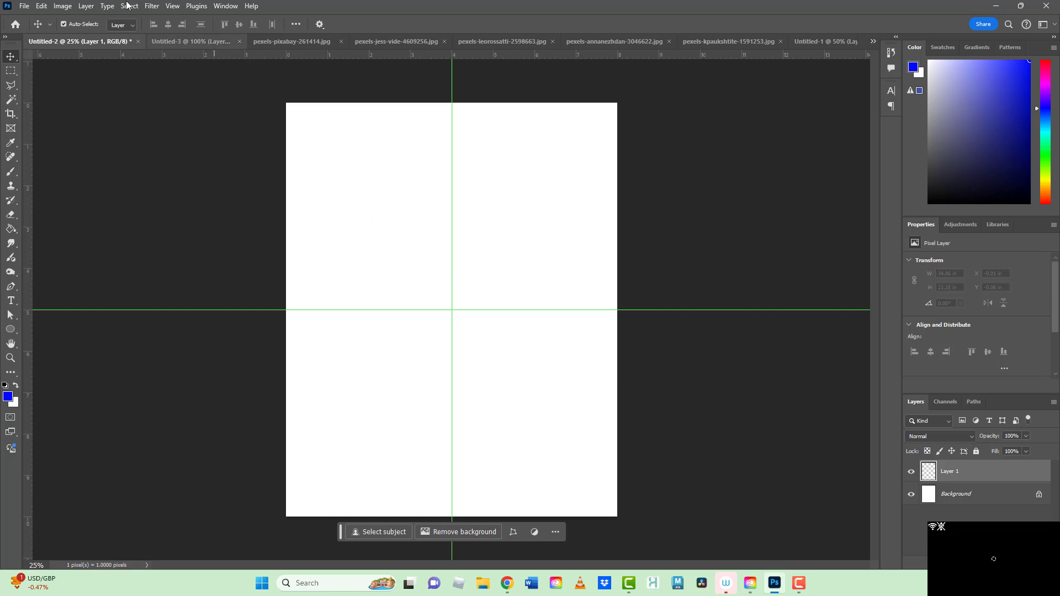
Display the grid overlay on the canvas and hide it again
click(172, 7)
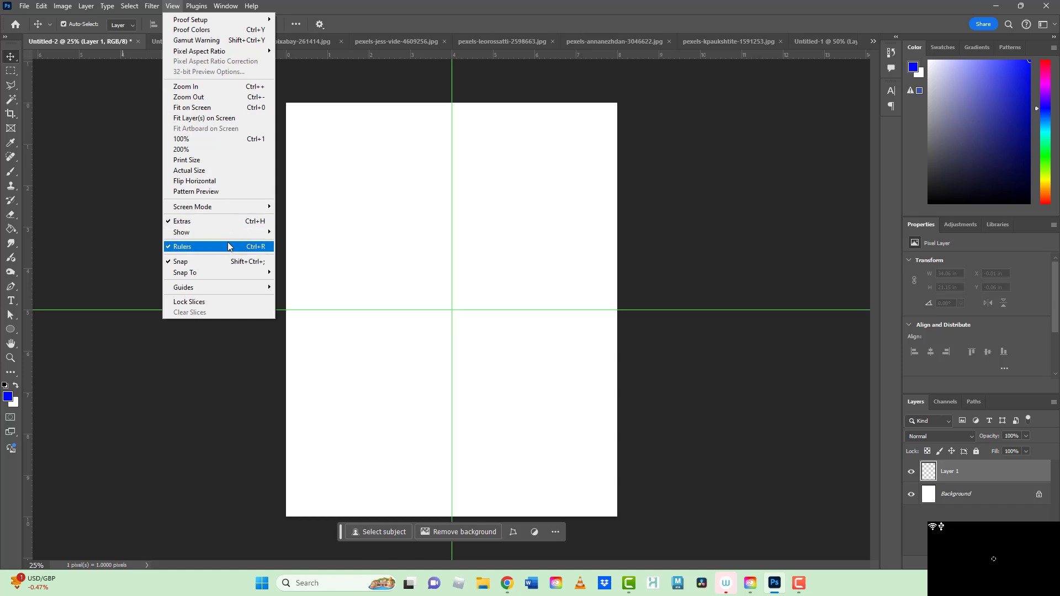
mouse_move(224, 239)
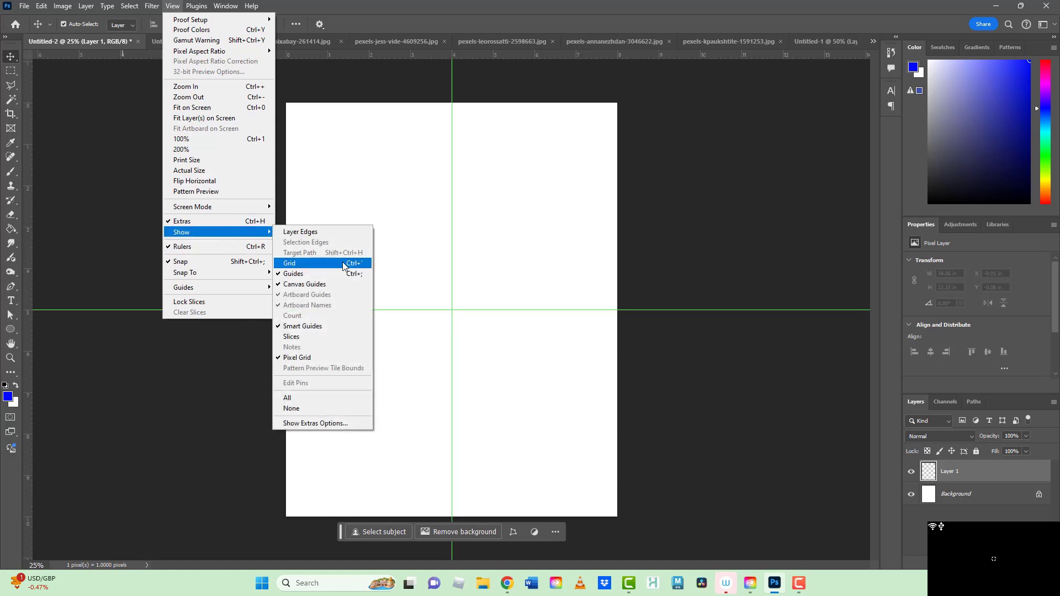
click(292, 264)
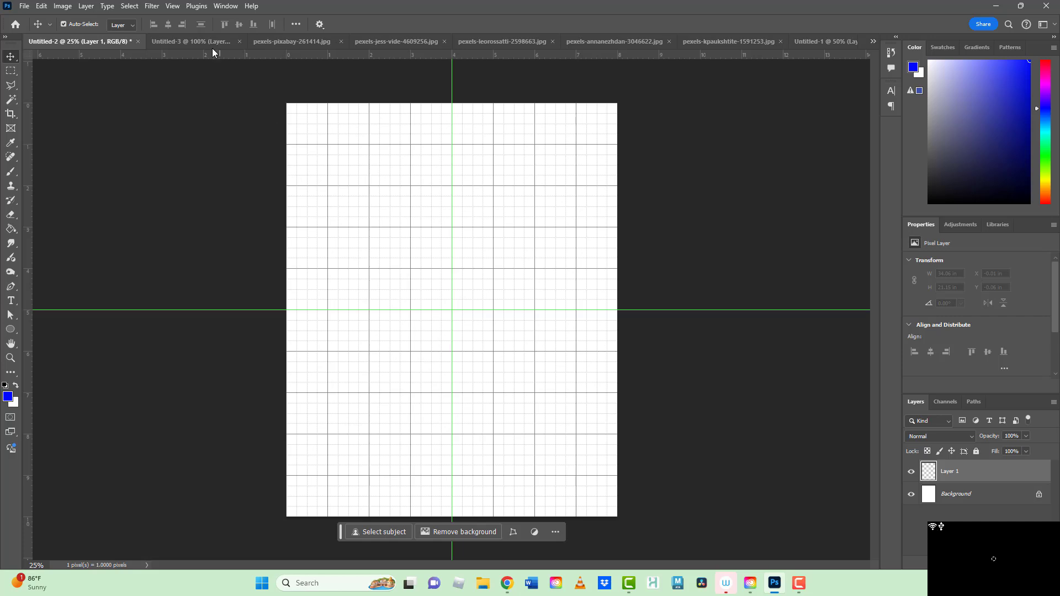
click(174, 6)
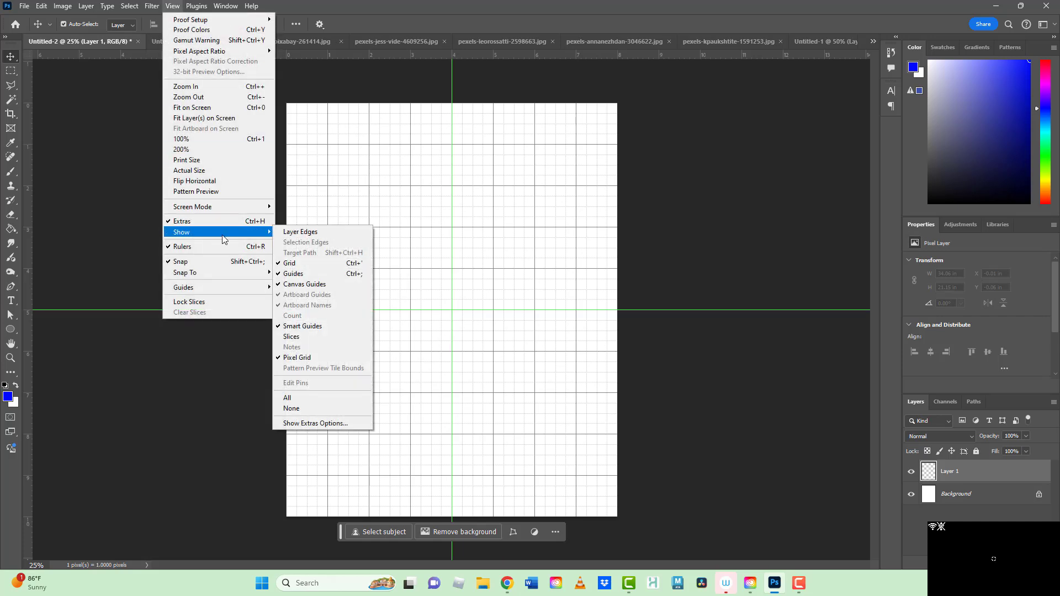
click(292, 265)
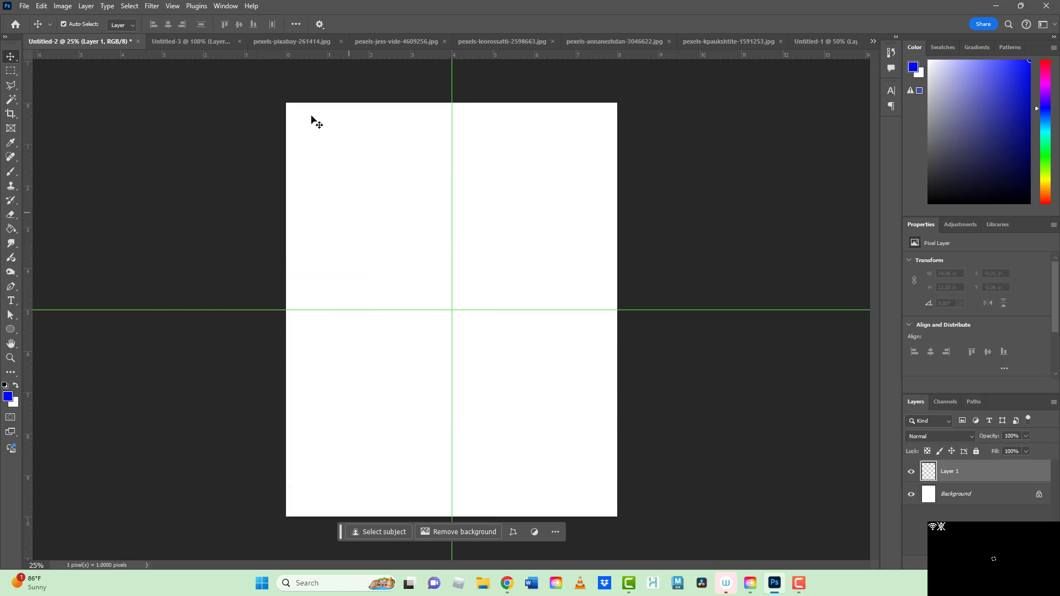
Clear all guides from the canvas
click(172, 7)
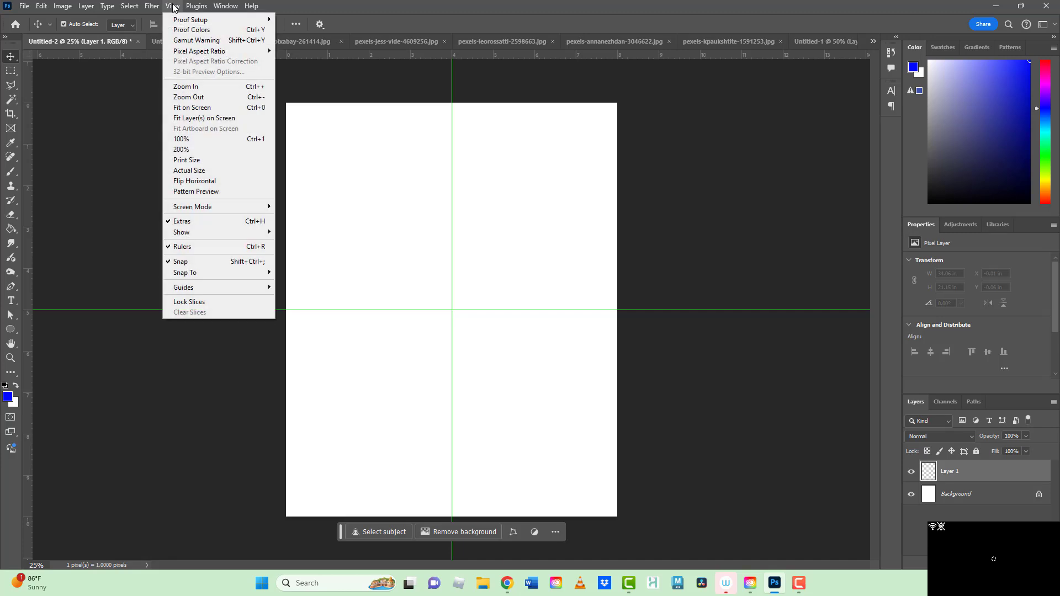
mouse_move(214, 232)
mouse_move(210, 288)
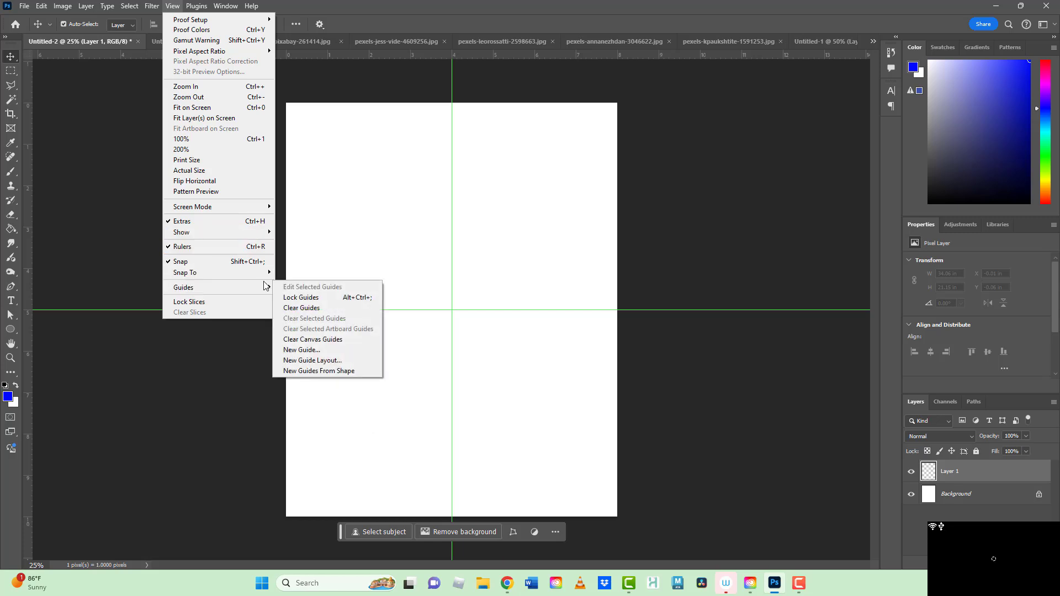
click(297, 309)
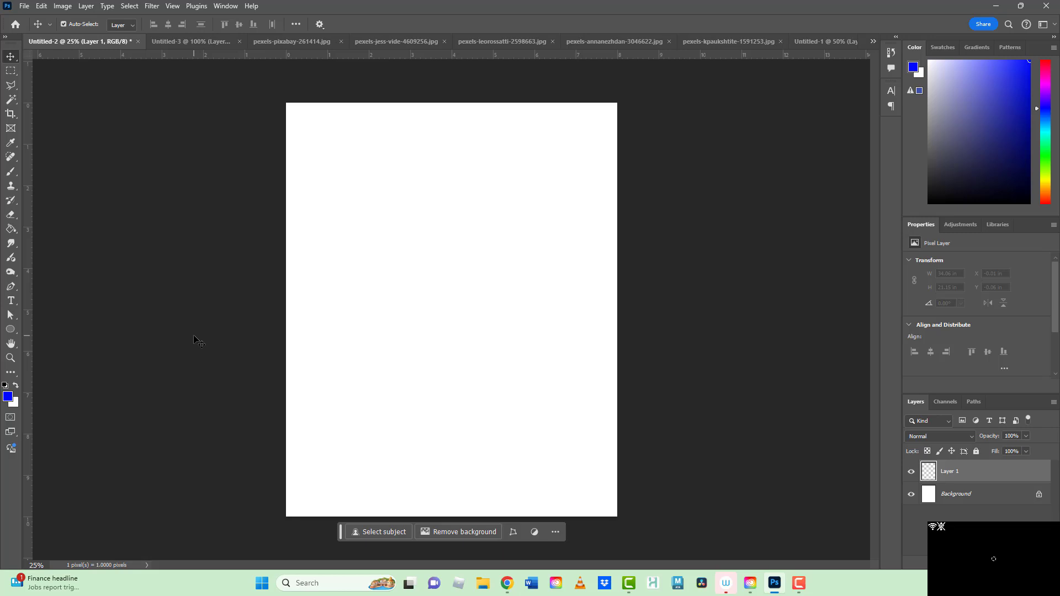
Create a 1920 x 1080 px document from the HDTV 1080p film and video preset and add a horizontal guide halfway down it
click(201, 44)
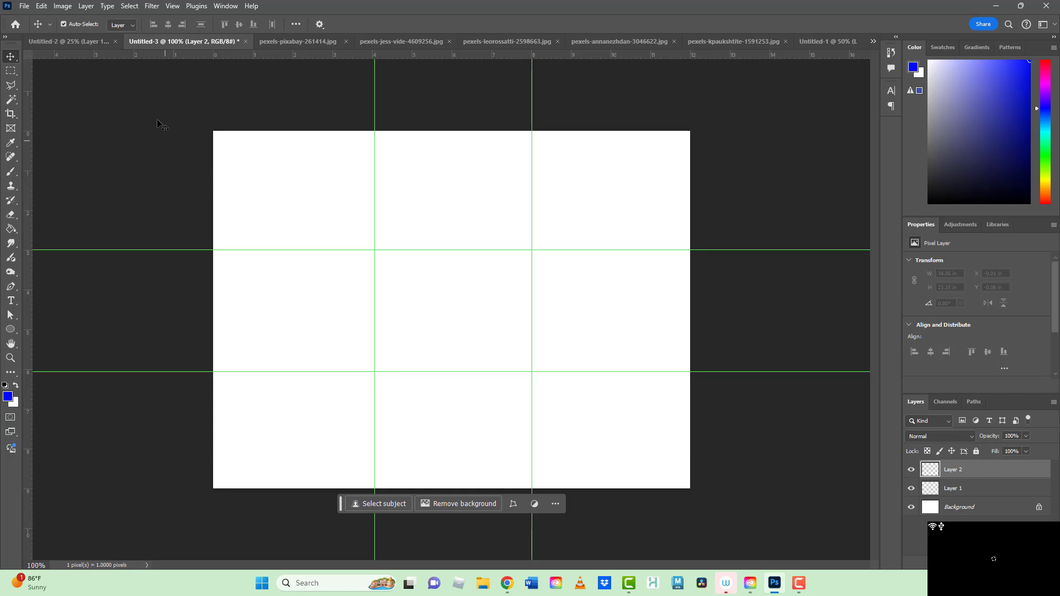
click(24, 7)
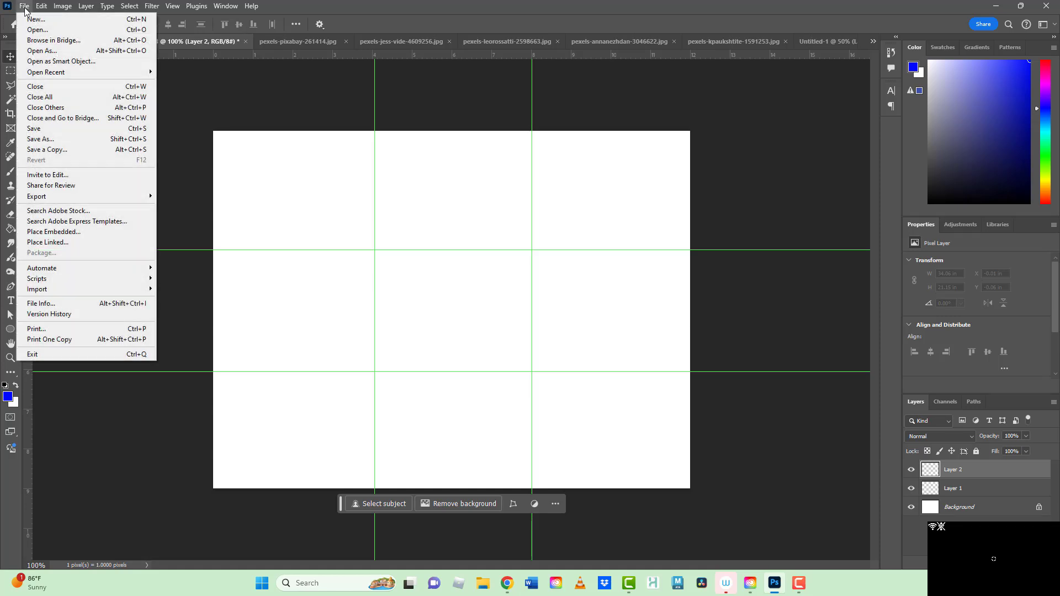
click(27, 20)
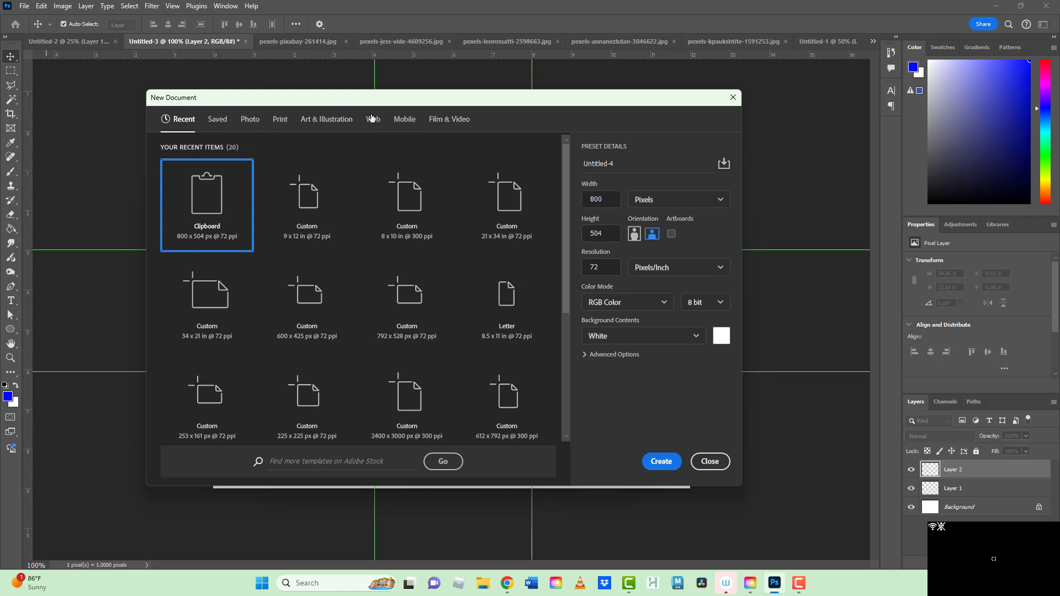
click(451, 122)
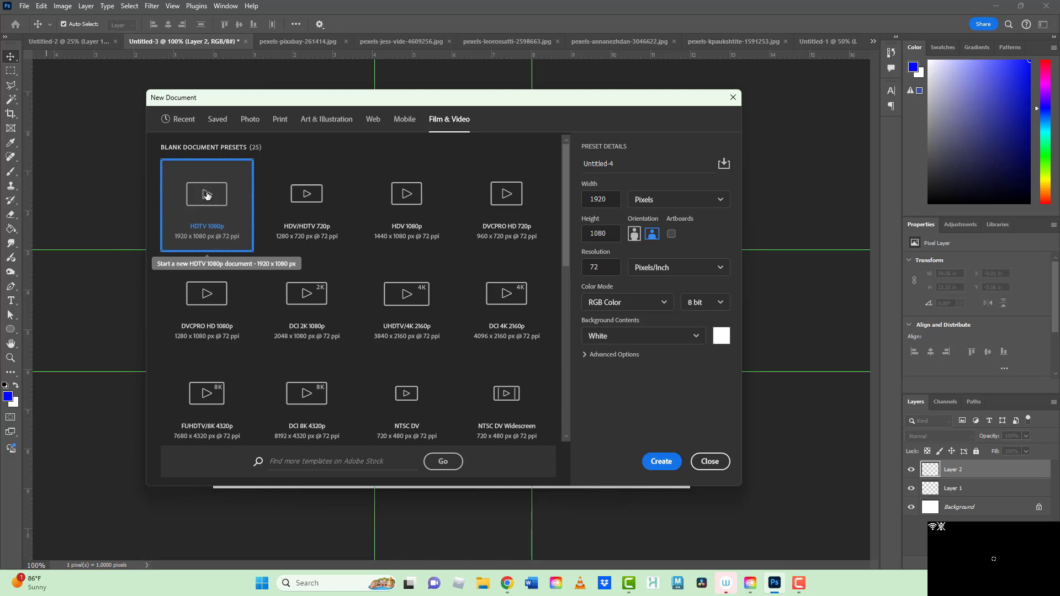
click(660, 462)
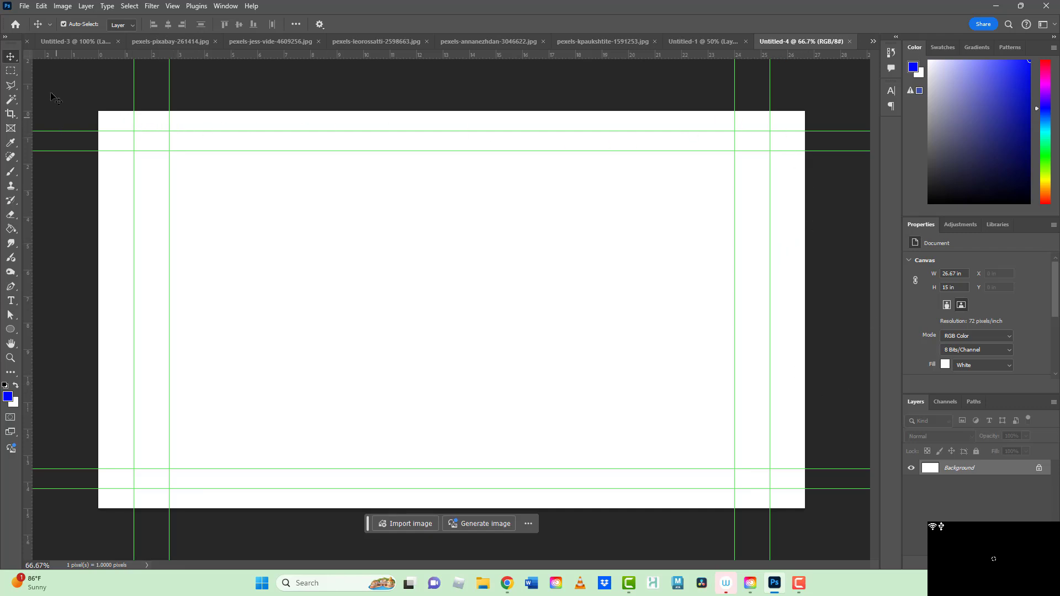
drag(296, 54, 277, 309)
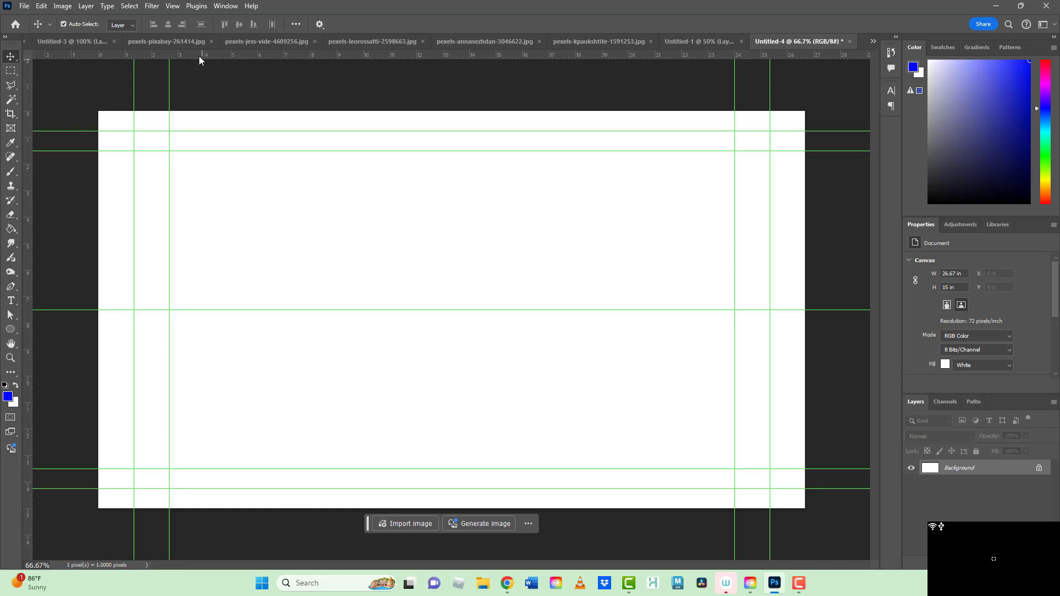
In the palm tree beach photo, place two horizontal and two vertical guides that divide the image roughly into thirds
click(180, 41)
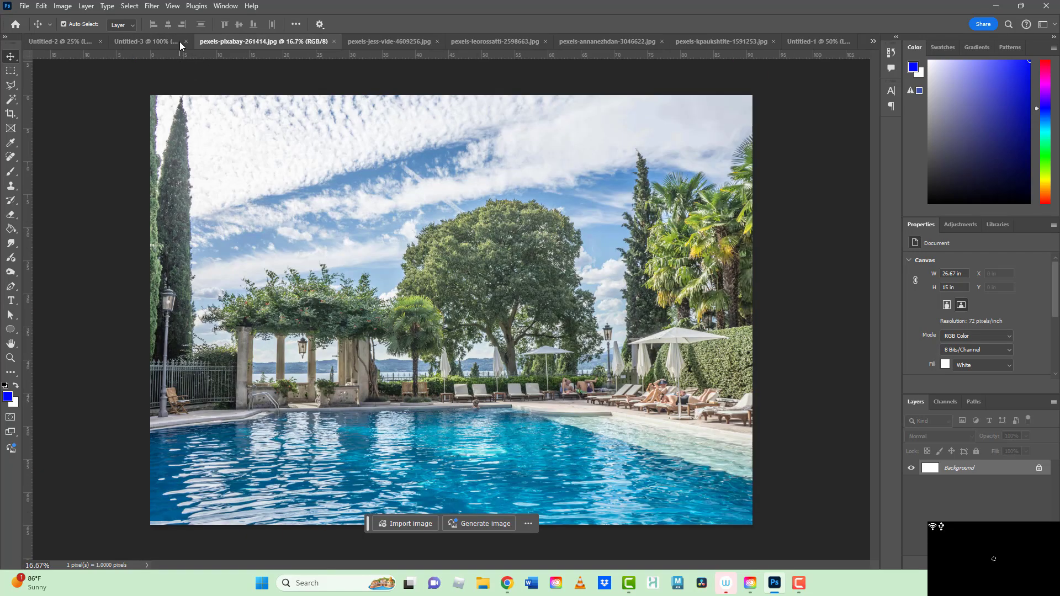
click(378, 43)
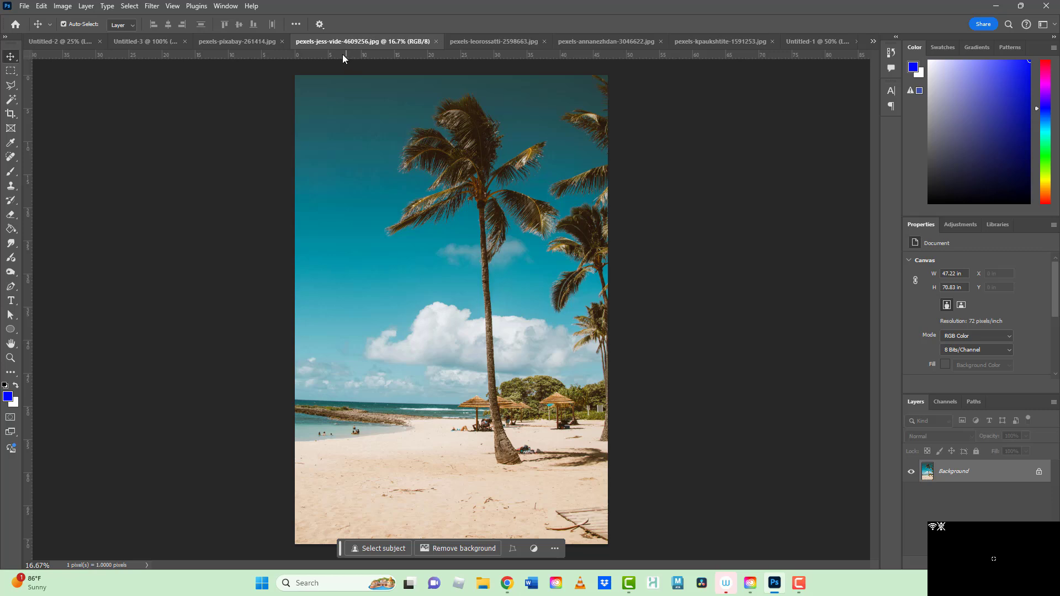
drag(342, 54, 359, 229)
drag(343, 54, 355, 394)
key(Escape)
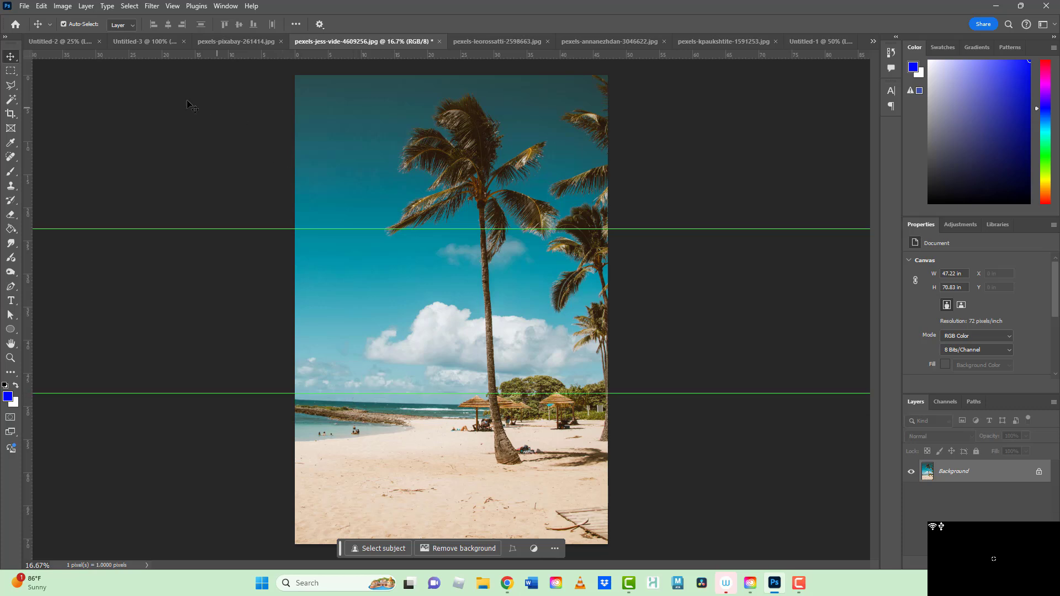
drag(28, 127, 395, 163)
key(Escape)
drag(27, 131, 505, 179)
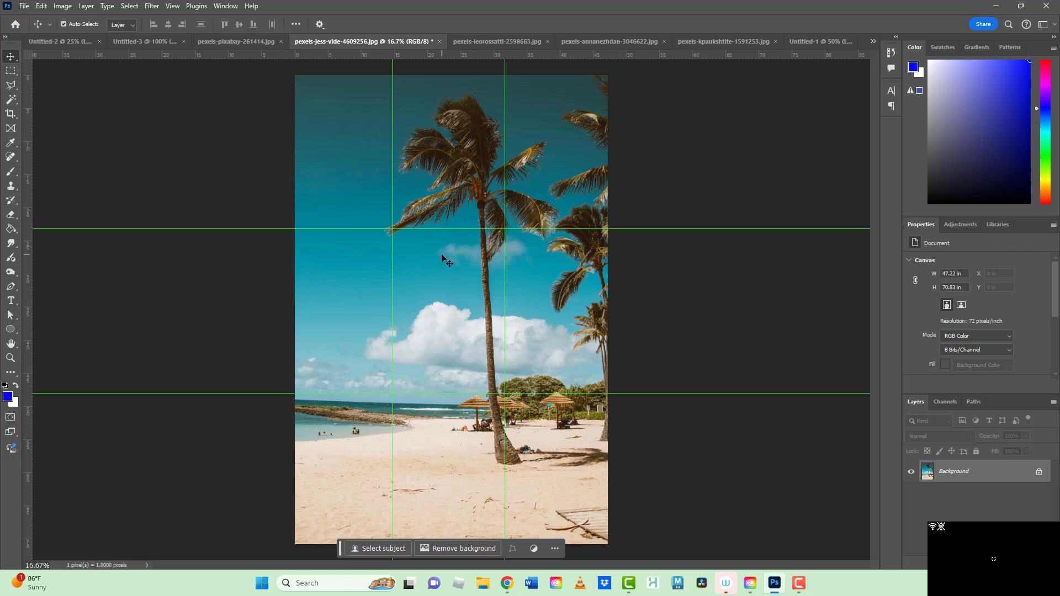
In the beach photo with thatched umbrellas, place horizontal guides about one third and two thirds down the image
click(487, 40)
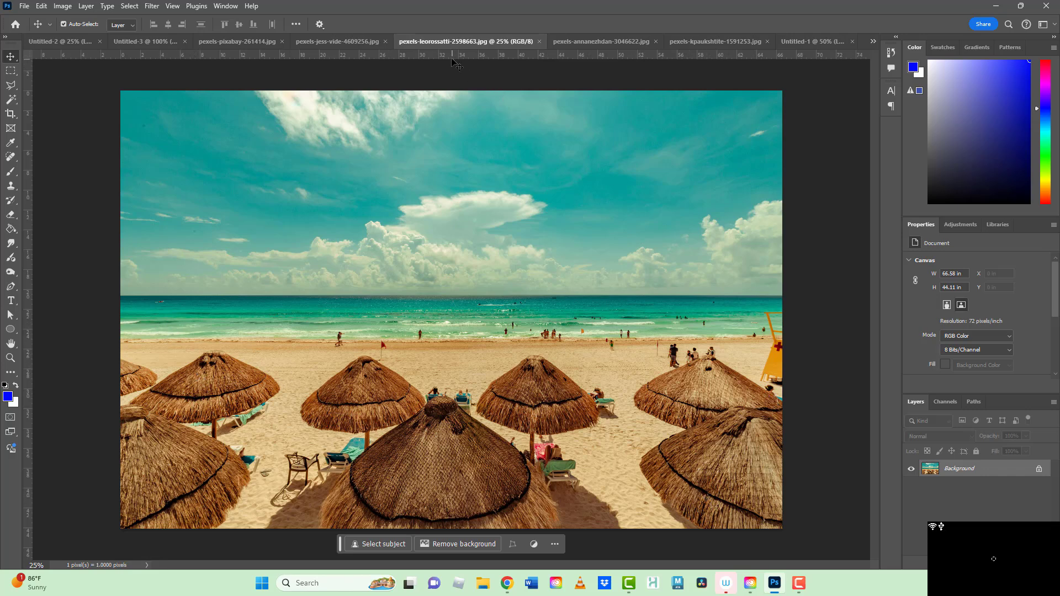
drag(448, 55, 455, 227)
key(Escape)
key(ctrl+shift+z)
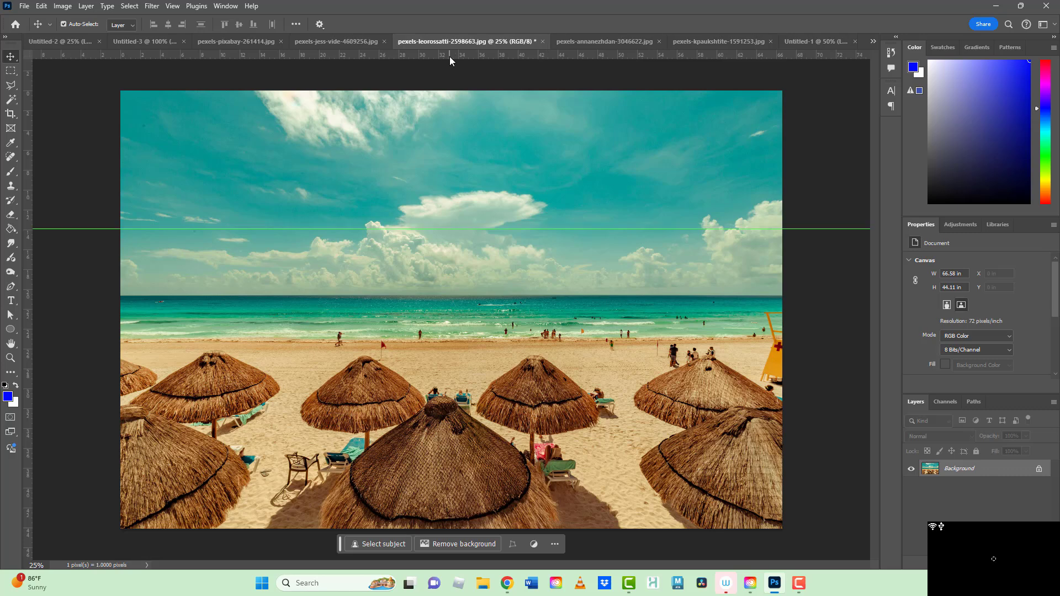
drag(458, 55, 465, 379)
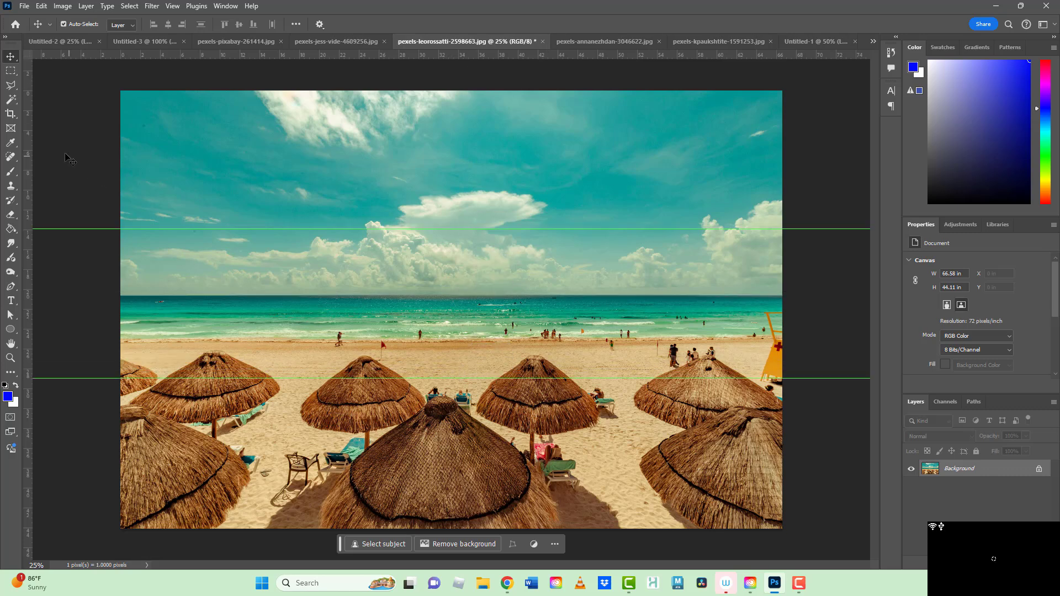
Add two vertical guides to the thatched umbrella photo, roughly one quarter and two thirds of the way across
drag(27, 136, 299, 153)
drag(30, 120, 555, 148)
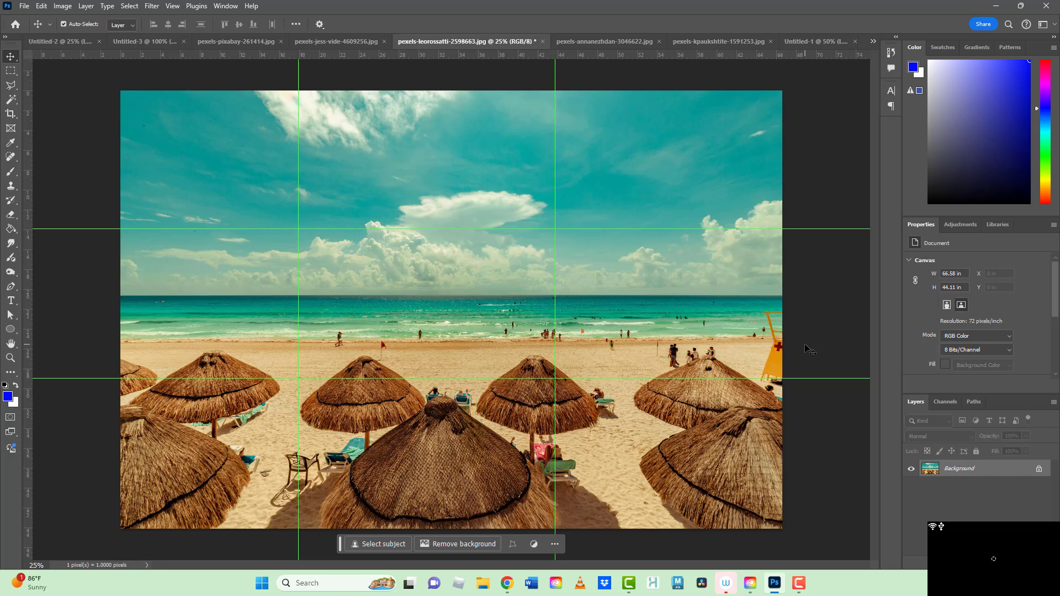
In the autumn path photo with the walking figure, place a horizontal and a vertical guide that cross at about the image center
click(608, 44)
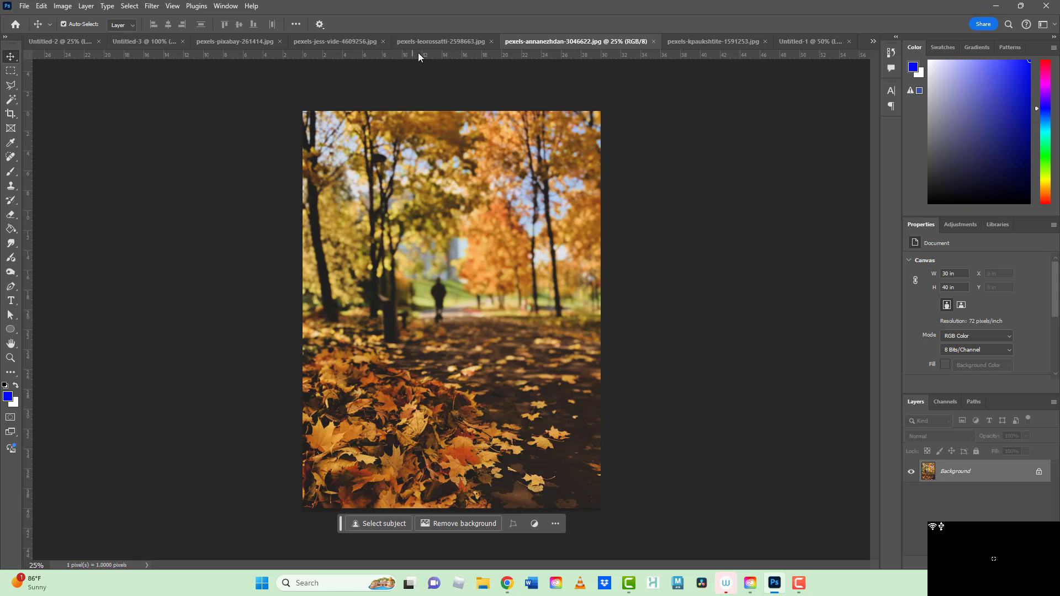
drag(419, 53, 398, 315)
drag(30, 147, 452, 210)
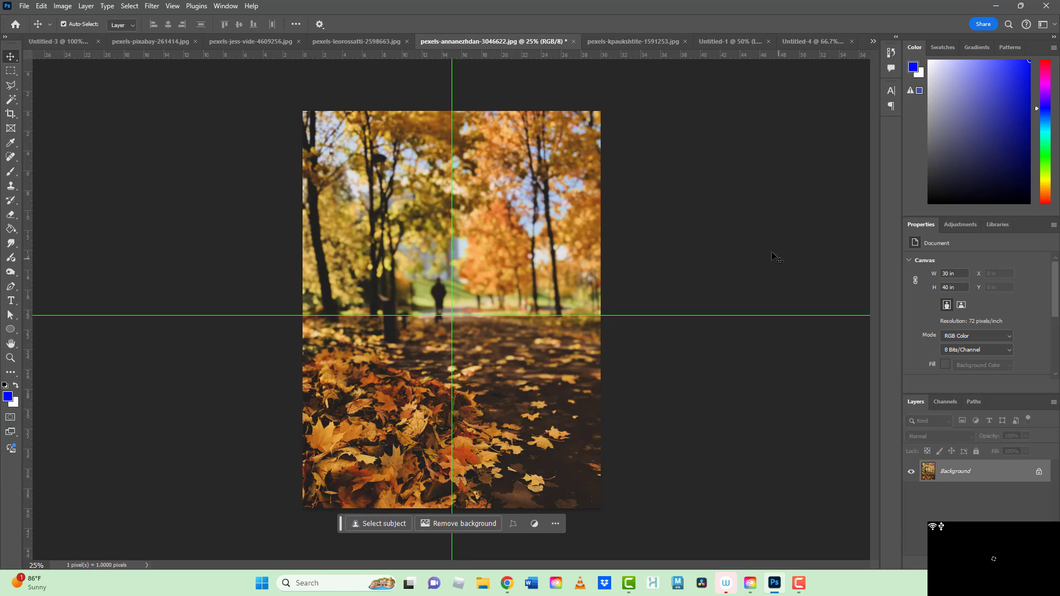
In the autumn photo of the house terrace, place two vertical and two horizontal guides that divide the image roughly into thirds
click(629, 43)
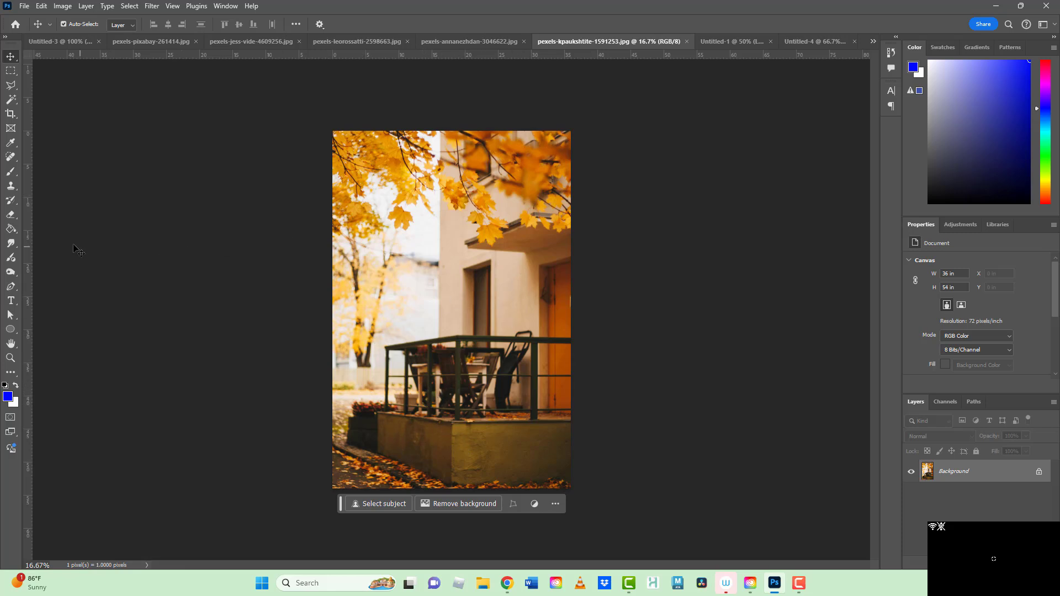
drag(29, 219, 446, 264)
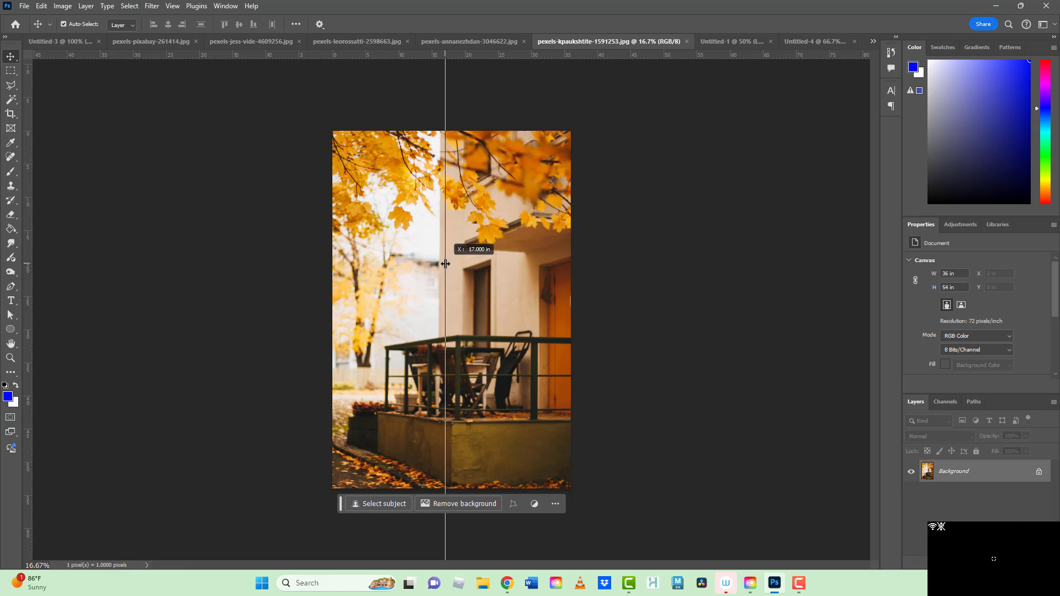
drag(445, 264, 412, 260)
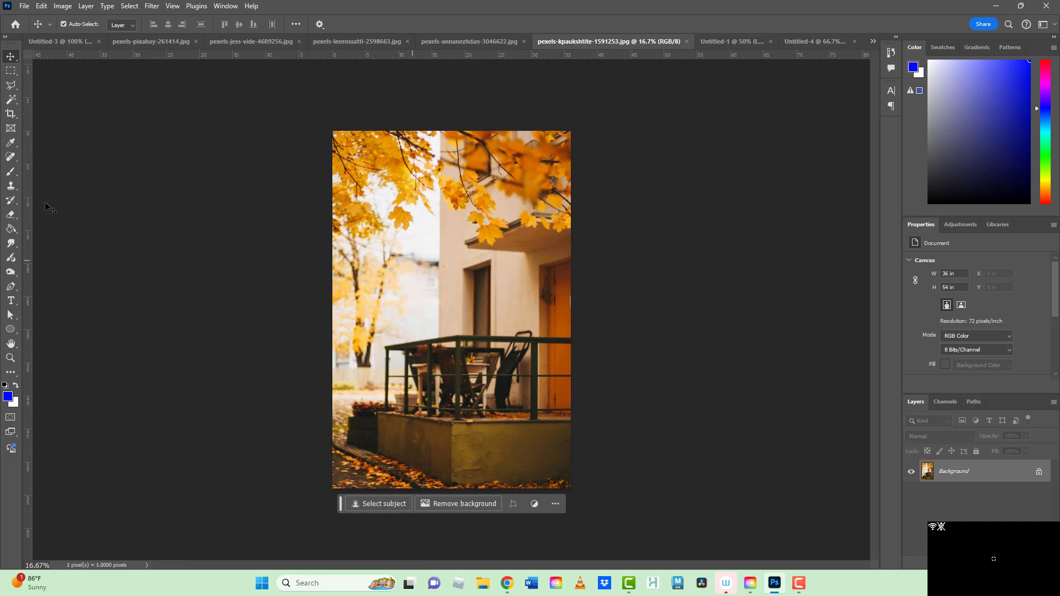
drag(26, 188, 494, 231)
key(Escape)
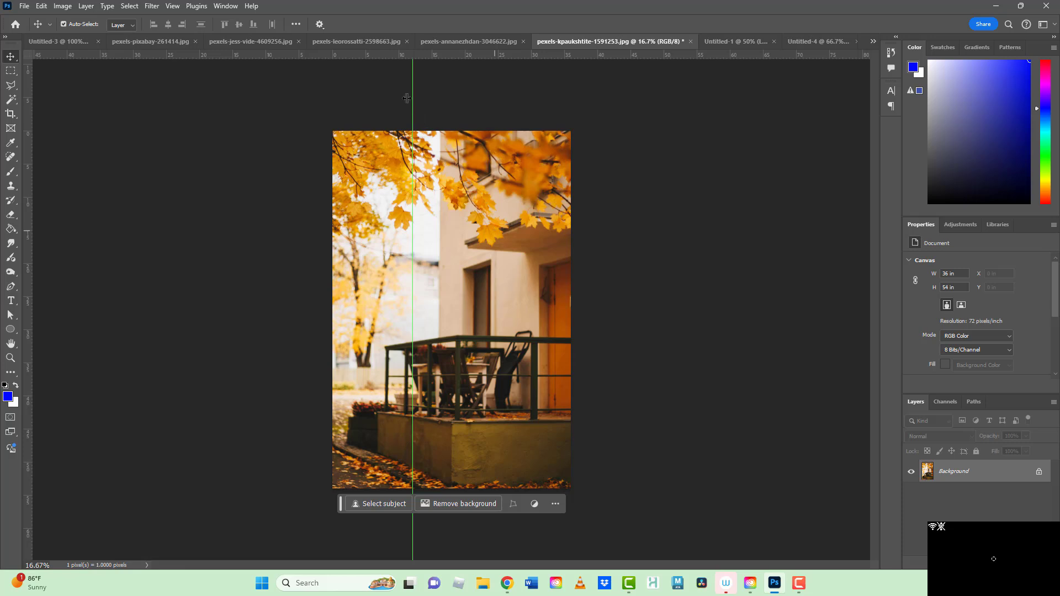
drag(342, 54, 371, 237)
key(Escape)
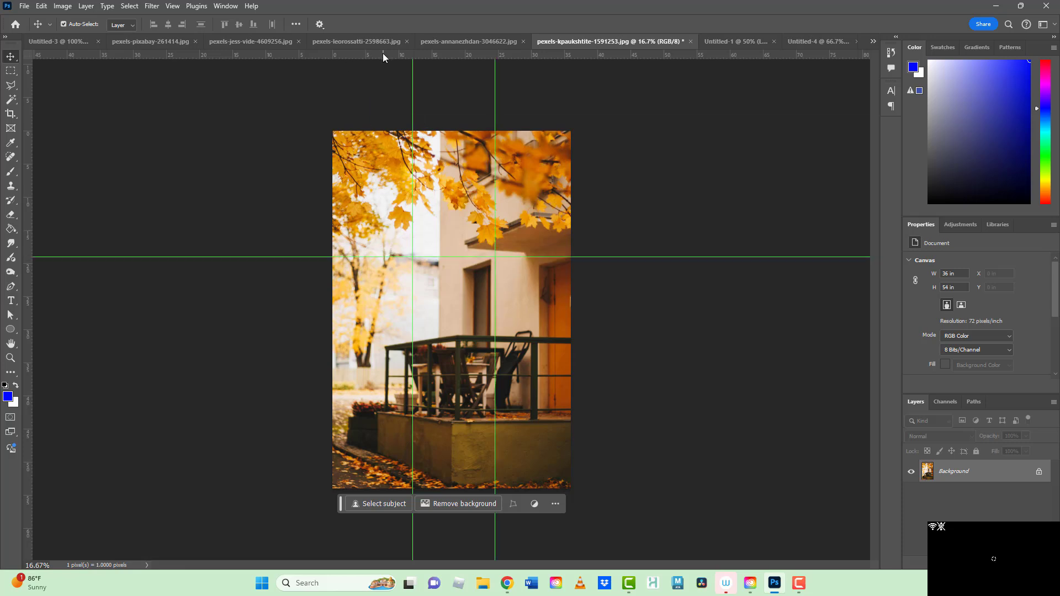
drag(381, 55, 398, 378)
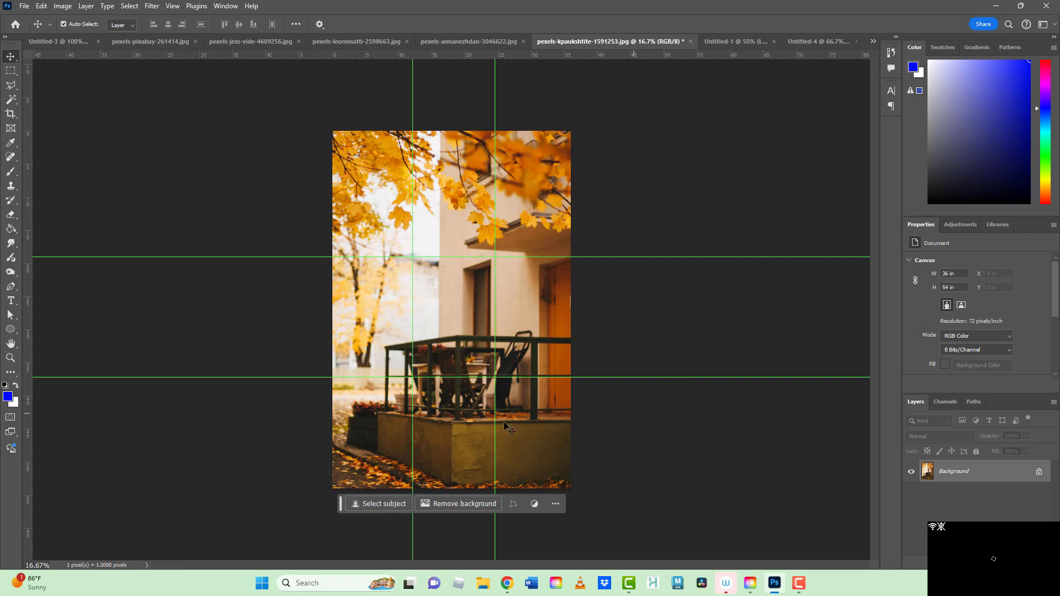
In the swimming pool photo, place two horizontal and two vertical guides that divide the image roughly into thirds
click(732, 42)
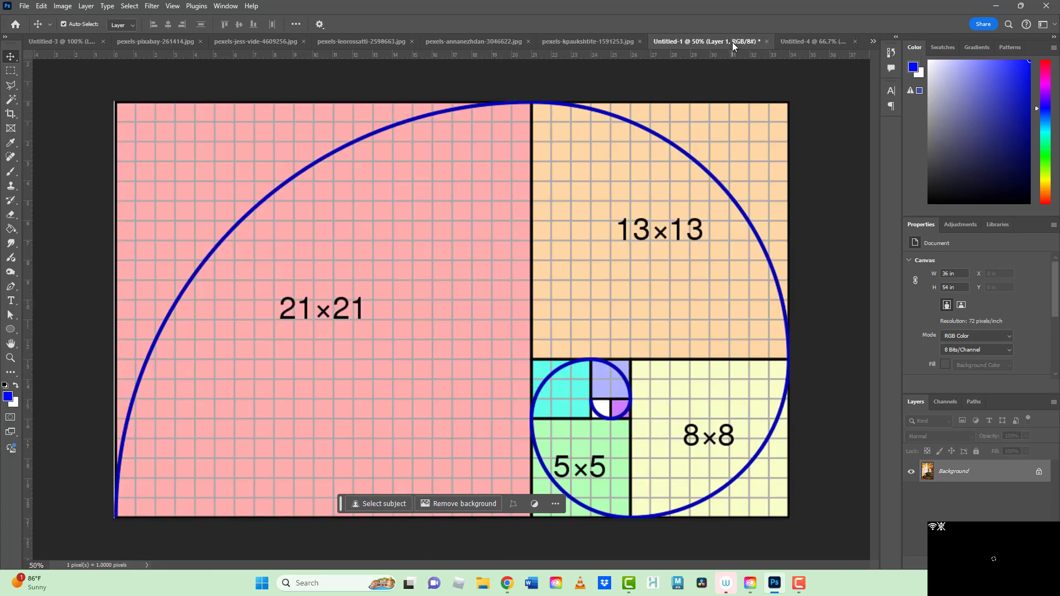
click(791, 43)
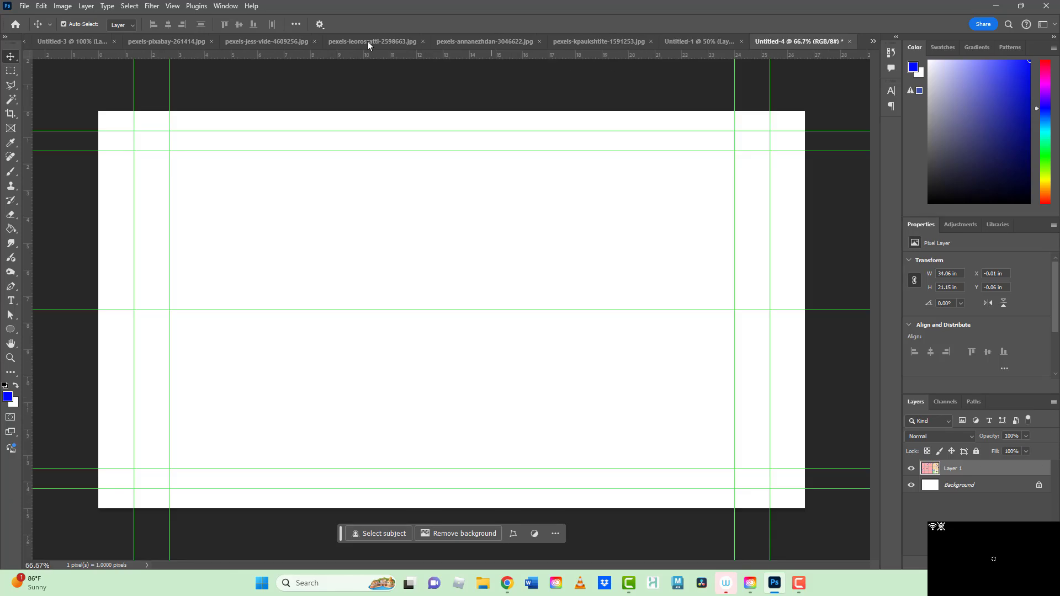
click(382, 41)
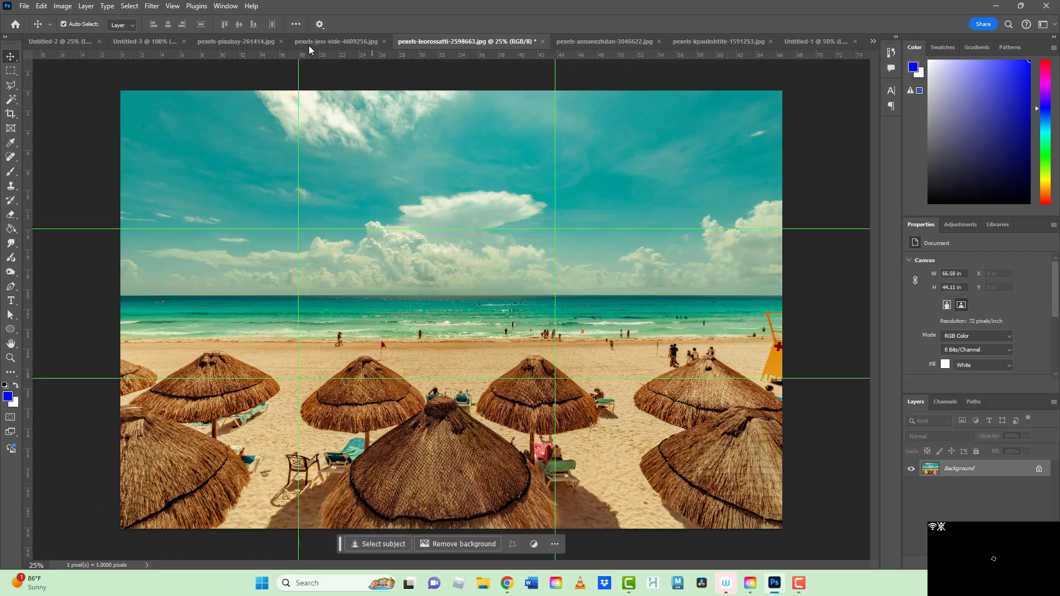
click(235, 42)
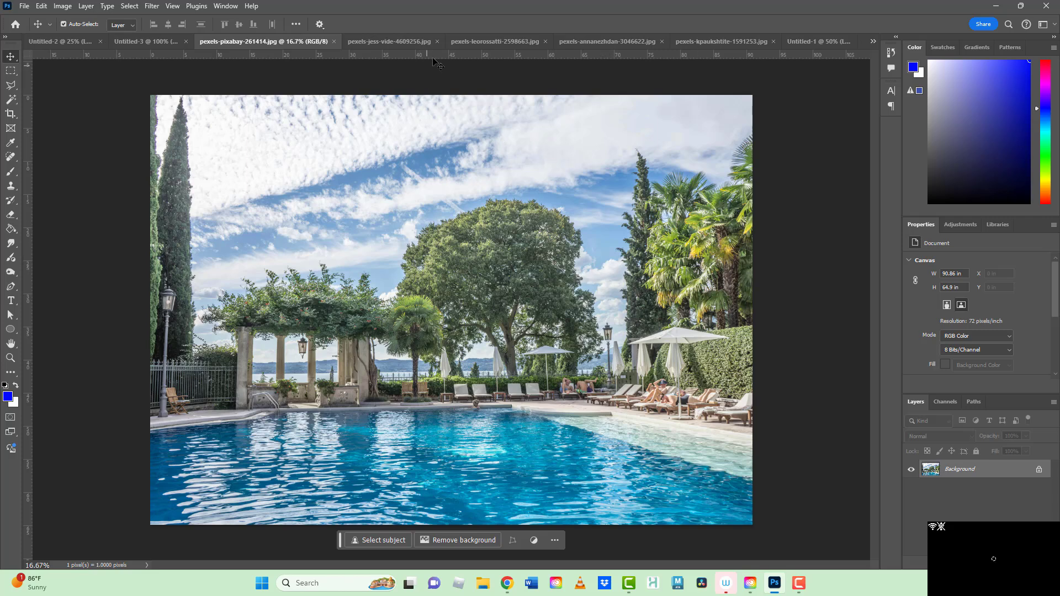
drag(436, 58, 440, 238)
drag(467, 60, 446, 405)
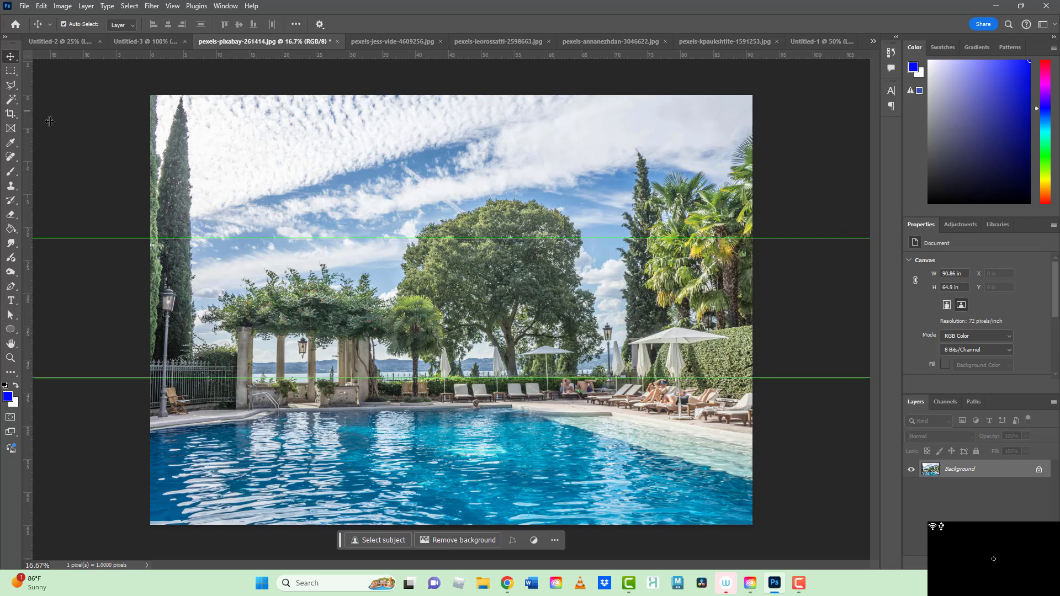
drag(50, 120, 339, 139)
drag(27, 86, 550, 118)
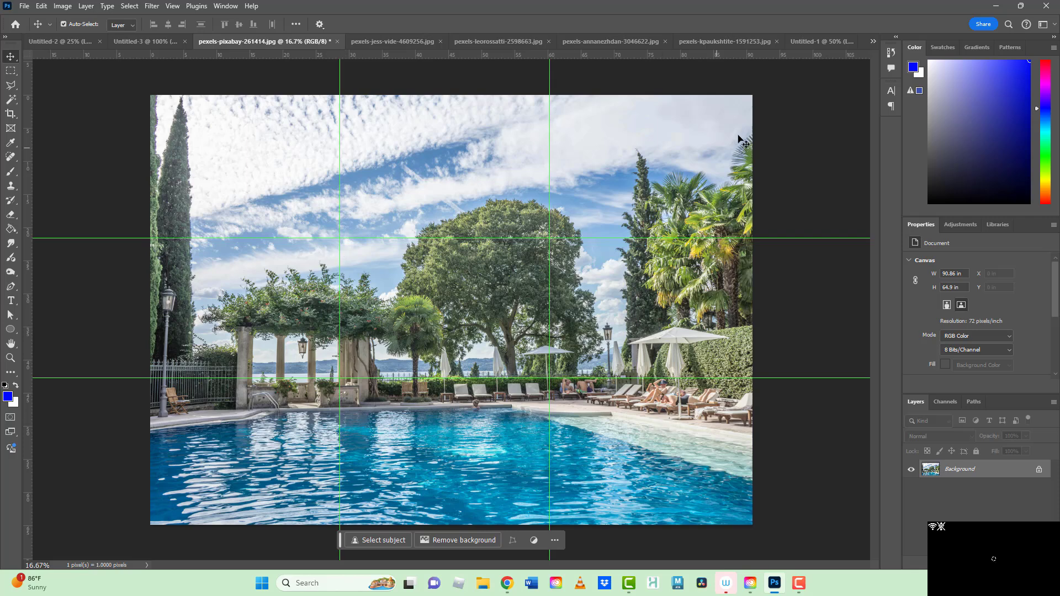
Review the Fibonacci spiral diagram alongside the blank documents and the thatched umbrella photo with its guides
click(804, 44)
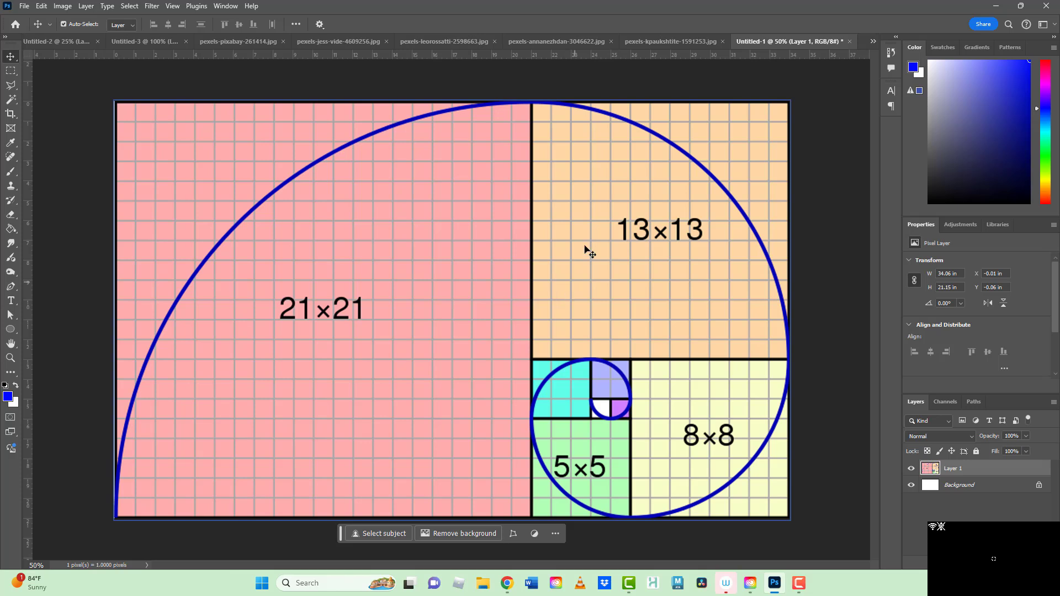
click(55, 43)
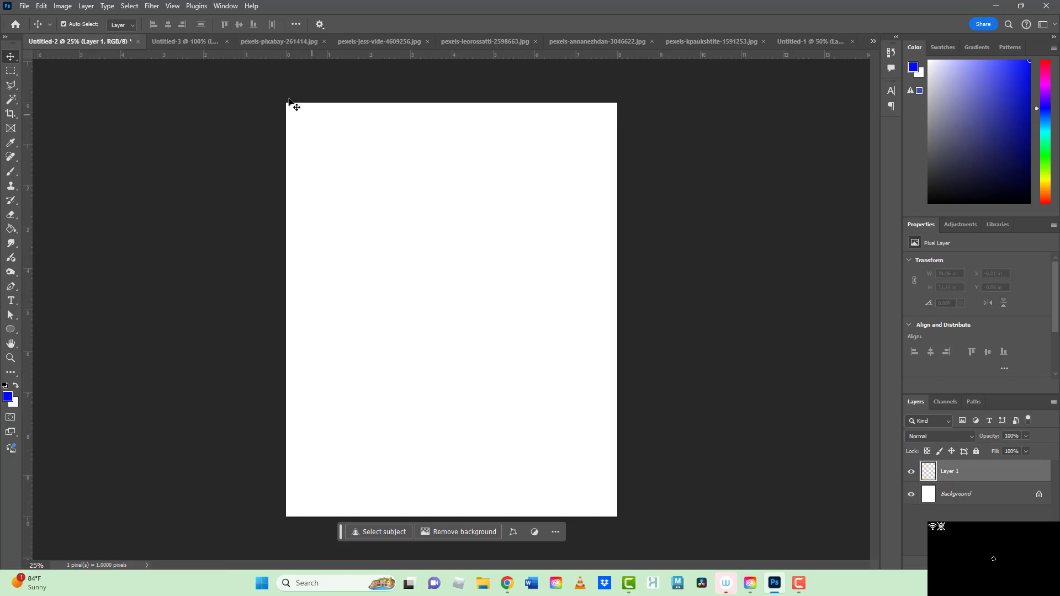
click(182, 44)
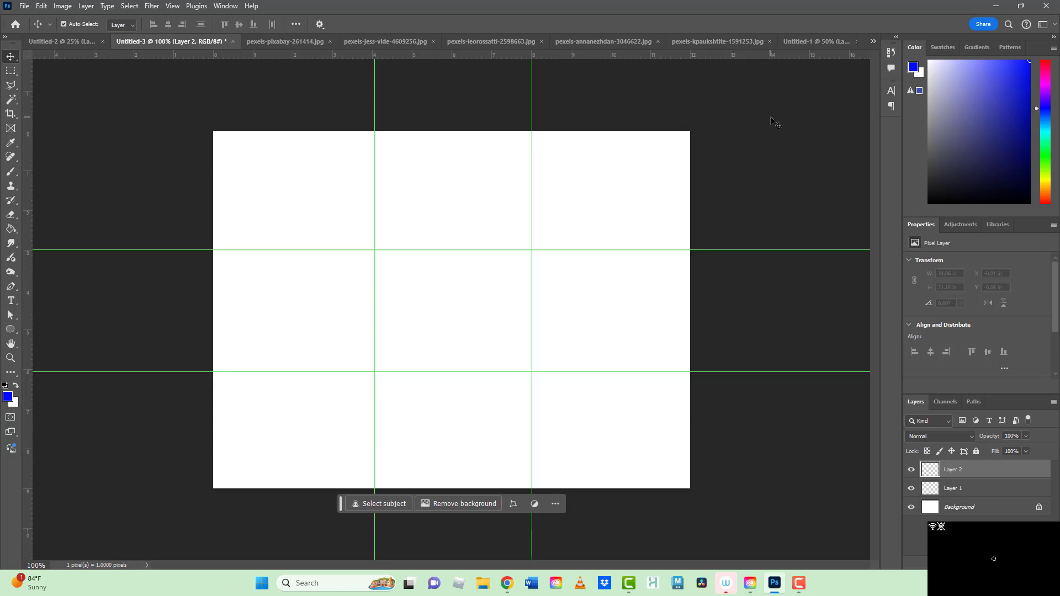
click(475, 40)
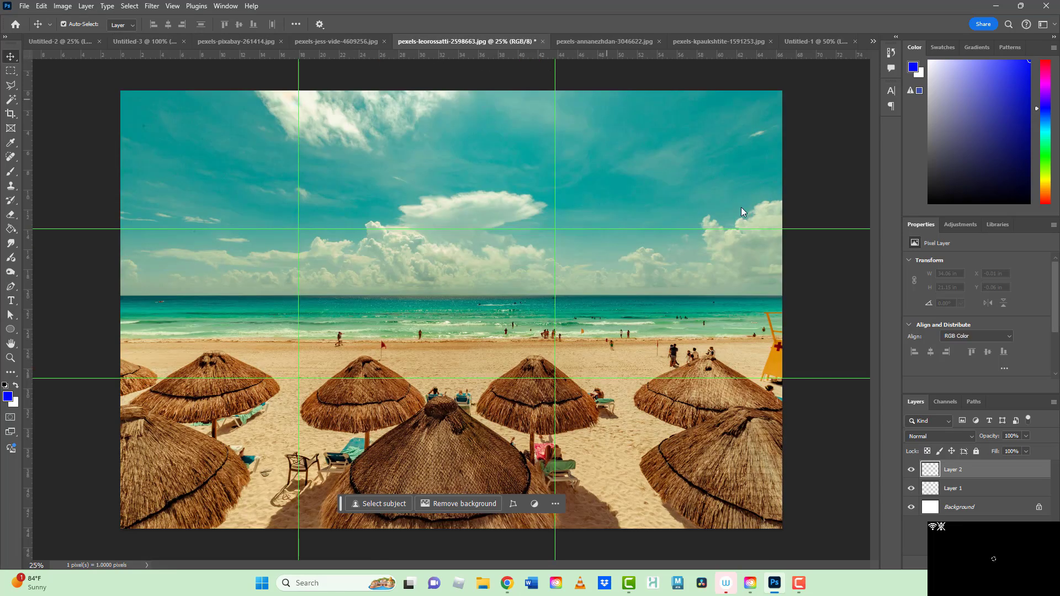
click(809, 38)
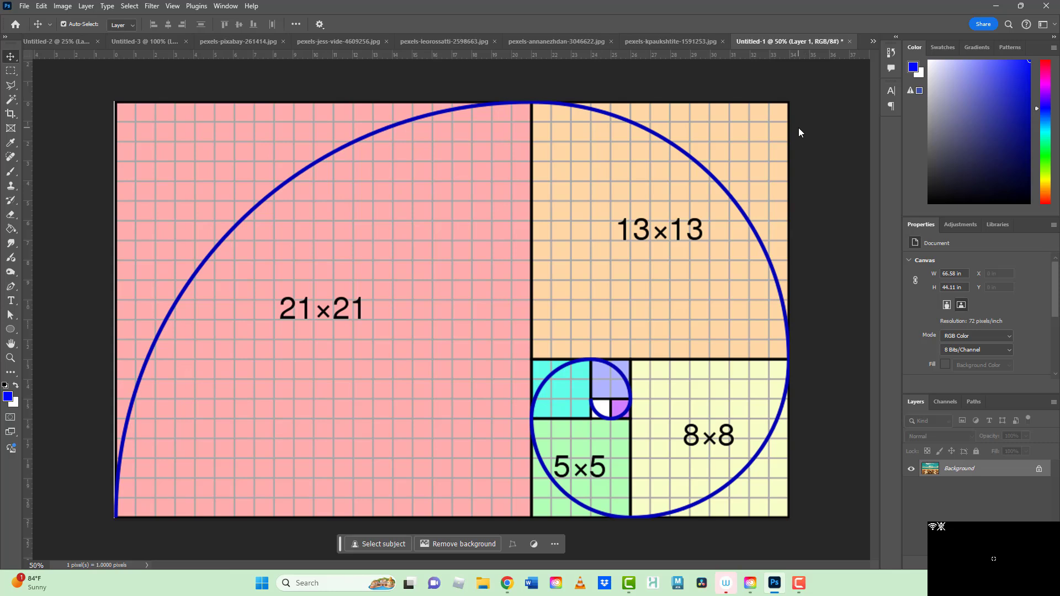